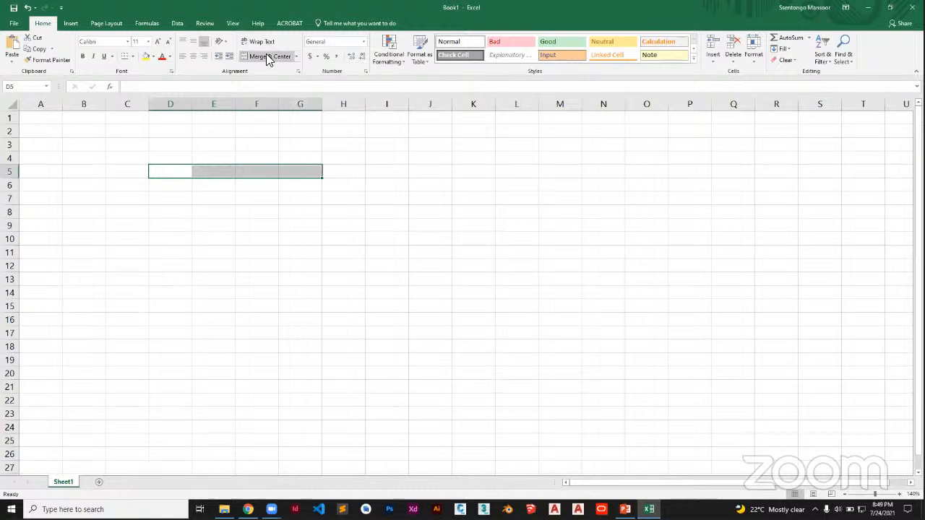
# Merge and center cells D5:G5 and enter the title "Students Table" in the merged cell.
pyautogui.click(267, 56)
pyautogui.write('Stud')
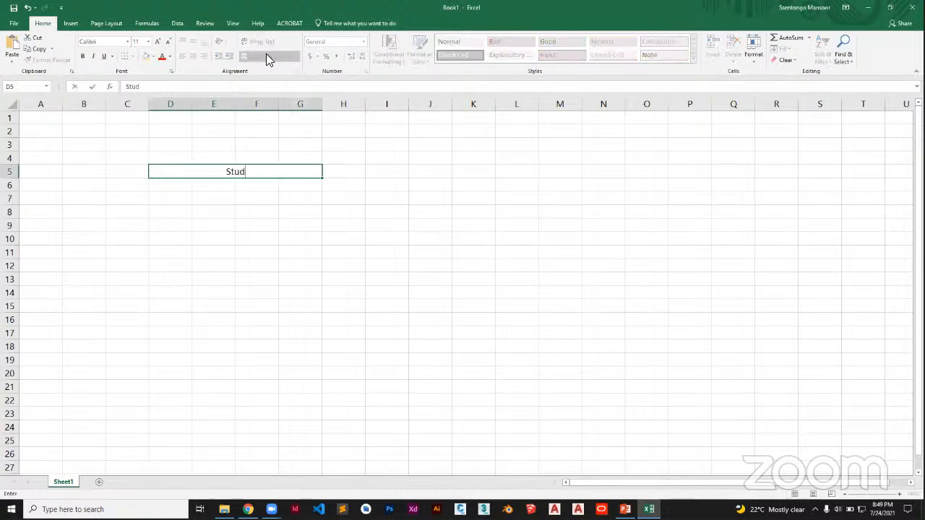
pyautogui.write('ents Table')
# Enter the header "Students Reg No" in cell D6 and widen column D to hold it.
pyautogui.click(178, 186)
pyautogui.write('Studen')
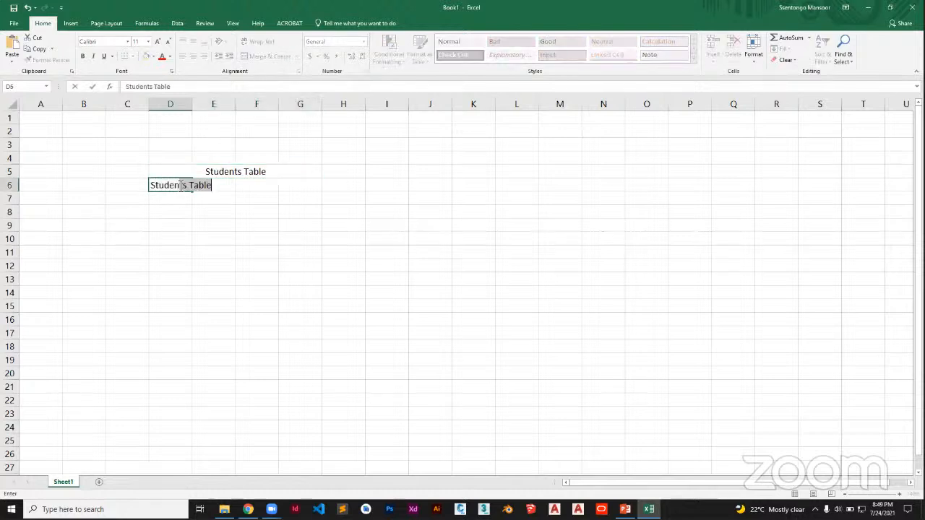
pyautogui.write('ts Reg No')
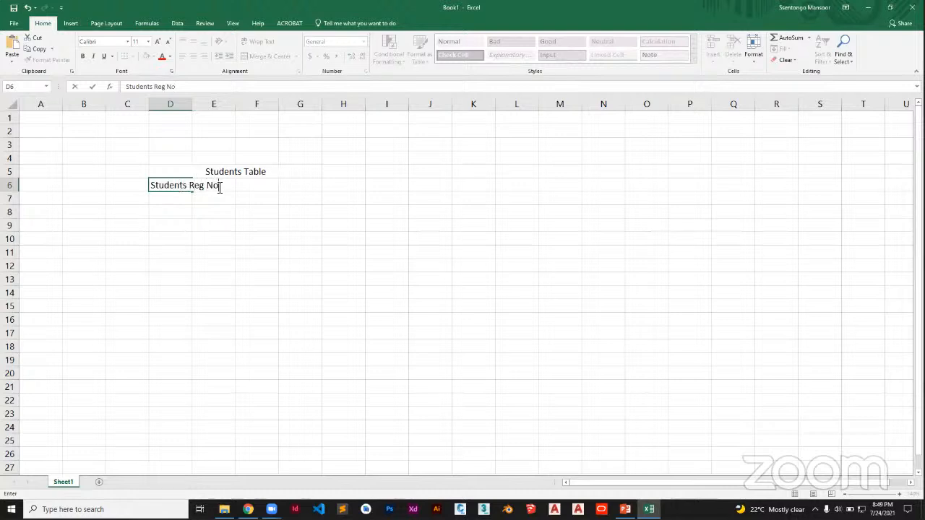
pyautogui.click(302, 213)
pyautogui.moveTo(194, 109); pyautogui.dragTo(251, 114)
# Enter the header "First Name" in cell E6.
pyautogui.click(262, 185)
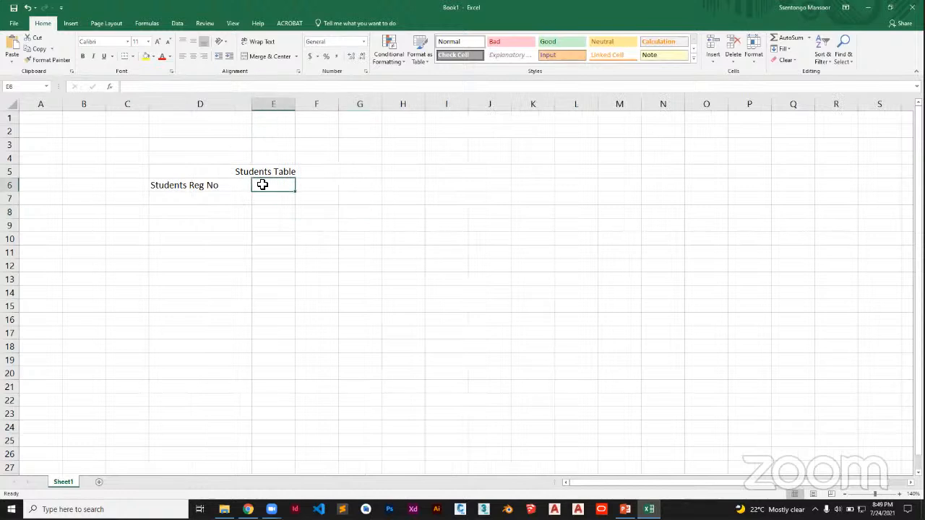
pyautogui.write('Nam')
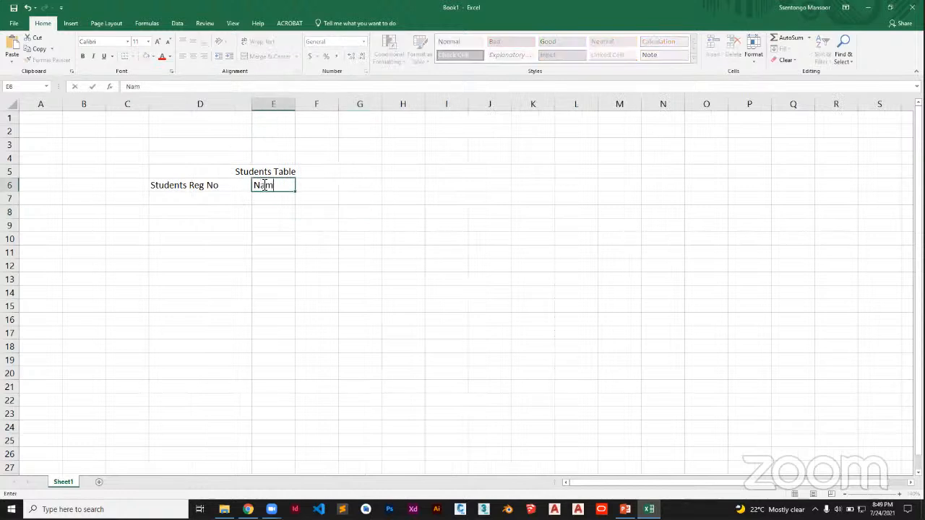
pyautogui.press('BackSpace')
pyautogui.press('BackSpace')
pyautogui.press('BackSpace')
pyautogui.write('me')
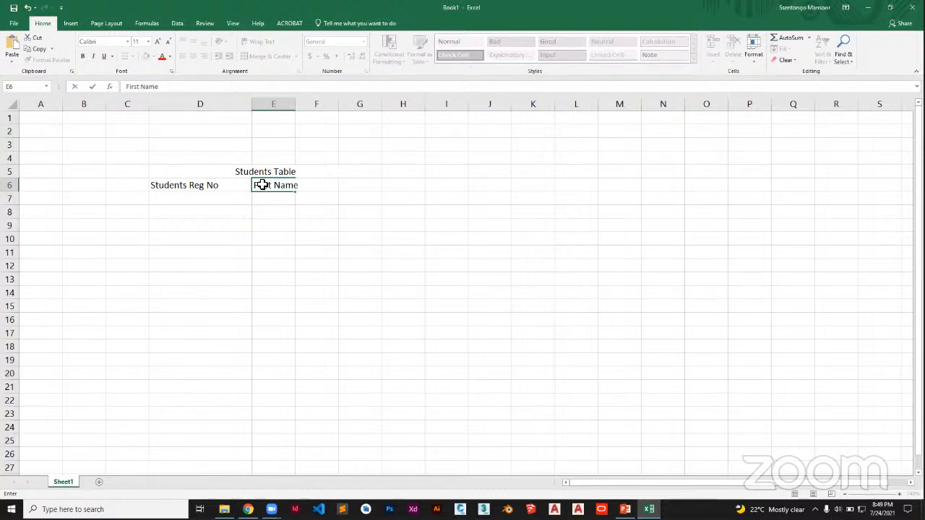
# Enter the headers "Last Name" in cell F6 and "D.O.B" in cell G6.
pyautogui.press('Tab')
pyautogui.write('Last Name')
pyautogui.press('Tab')
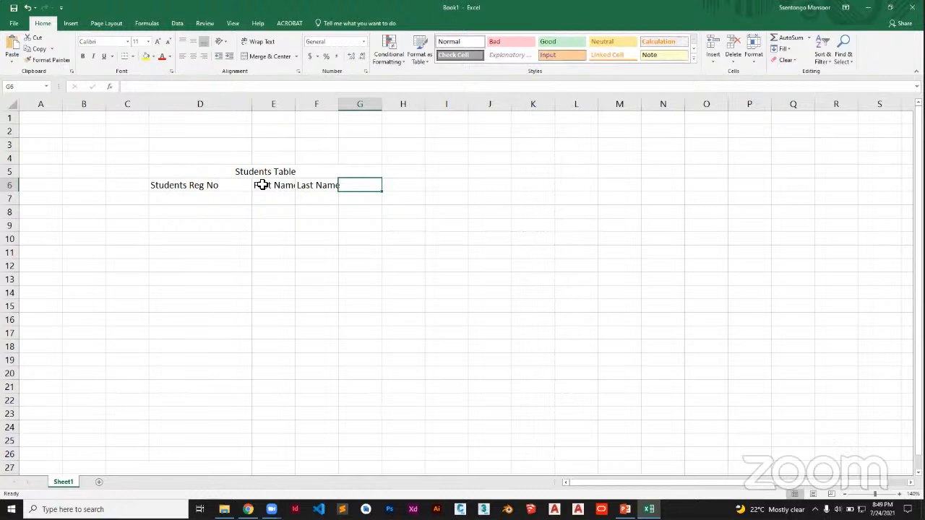
pyautogui.write('D.O.')
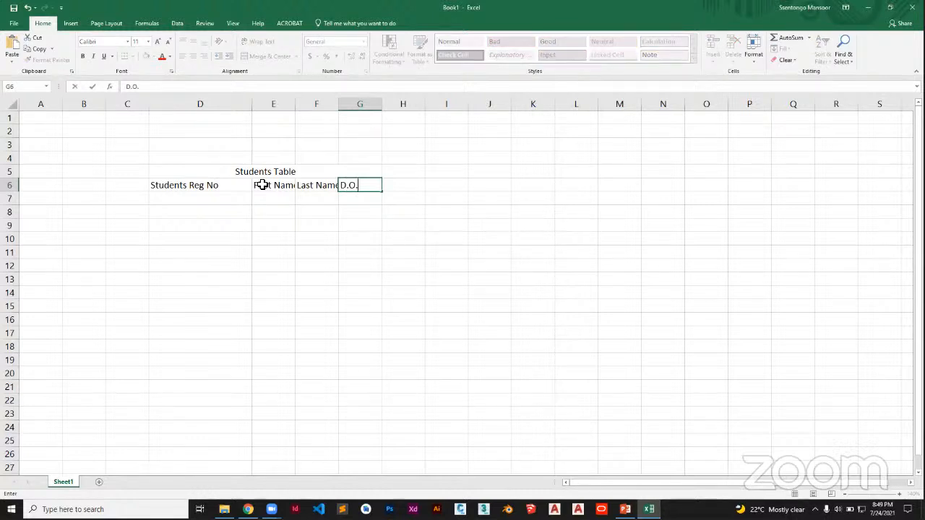
pyautogui.write('B')
pyautogui.click(404, 227)
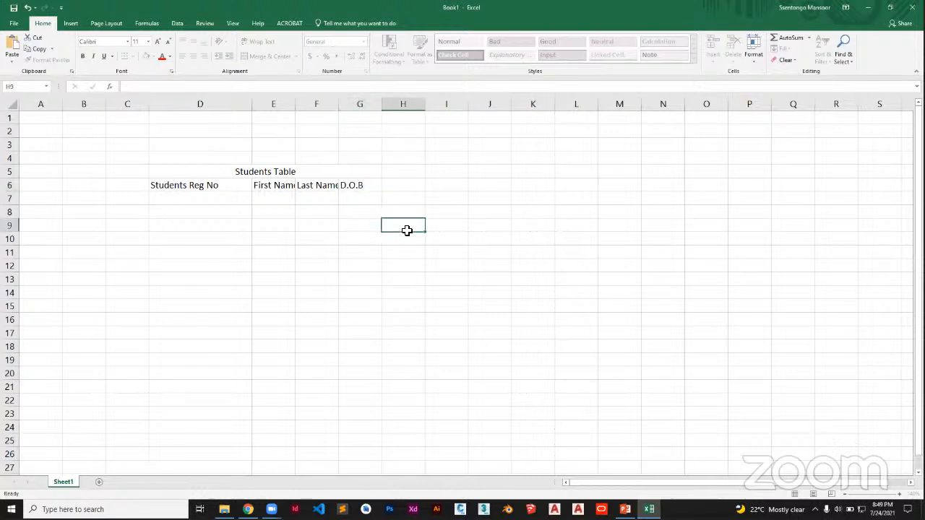
# Apply All Borders to the Students Table range D5:G12.
pyautogui.click(221, 174)
pyautogui.moveTo(271, 183); pyautogui.dragTo(335, 291)
pyautogui.click(334, 291)
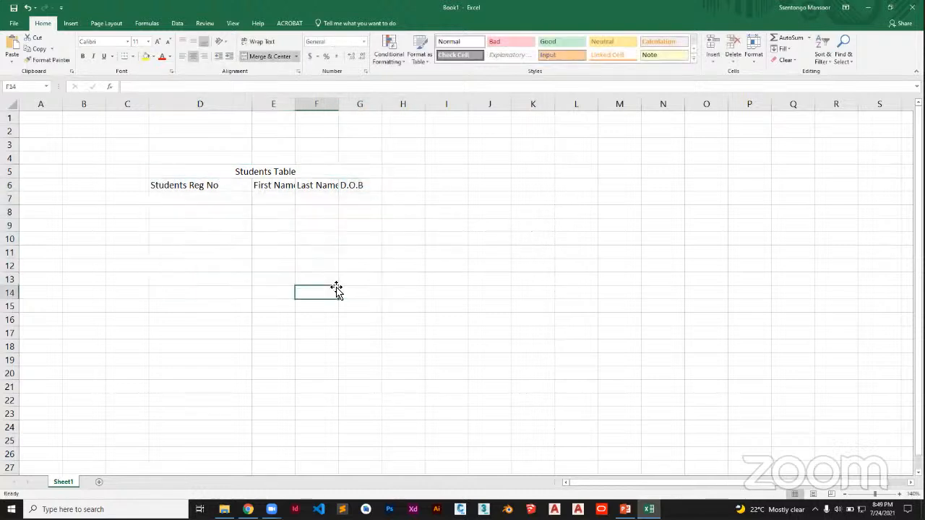
pyautogui.moveTo(195, 177); pyautogui.dragTo(357, 267)
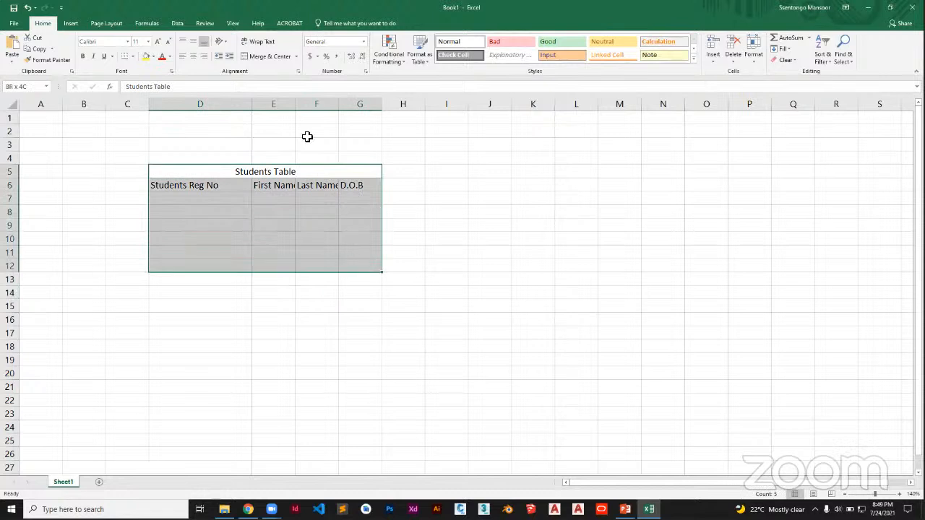
pyautogui.click(133, 57)
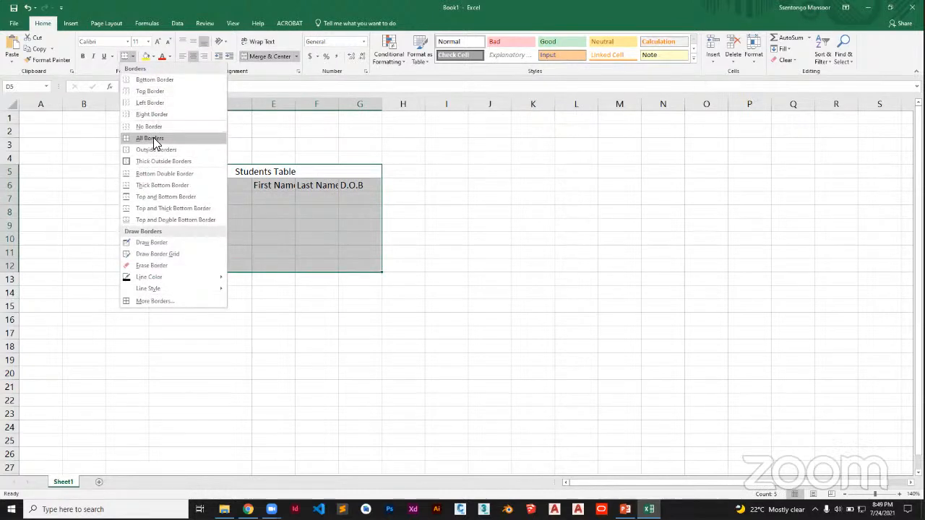
pyautogui.click(155, 138)
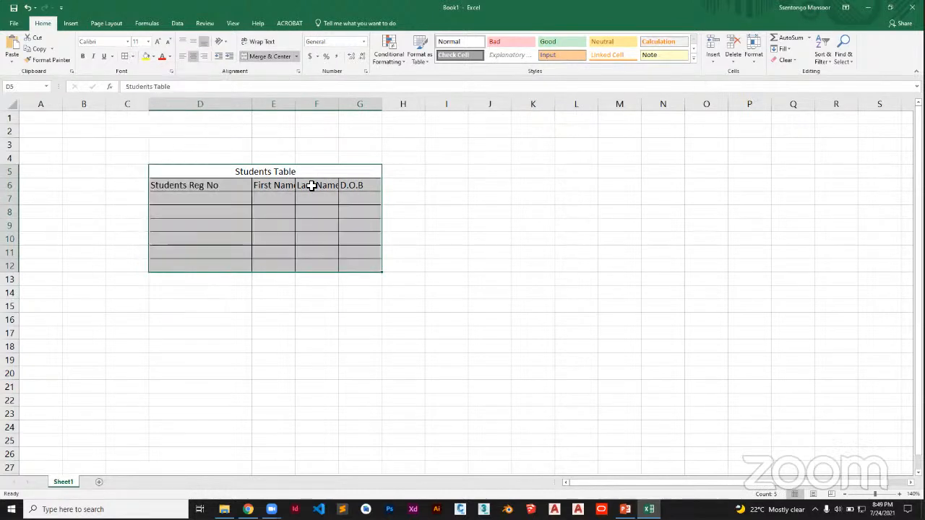
# Hide the gridlines on the worksheet.
pyautogui.click(230, 24)
pyautogui.click(105, 56)
pyautogui.click(435, 209)
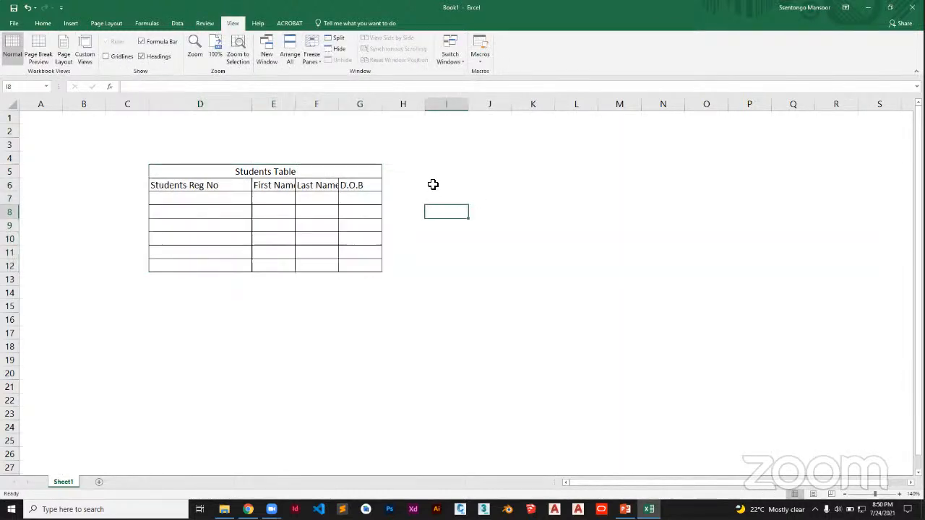
# Autofit columns E, F and G to their header text.
pyautogui.doubleClick(295, 107)
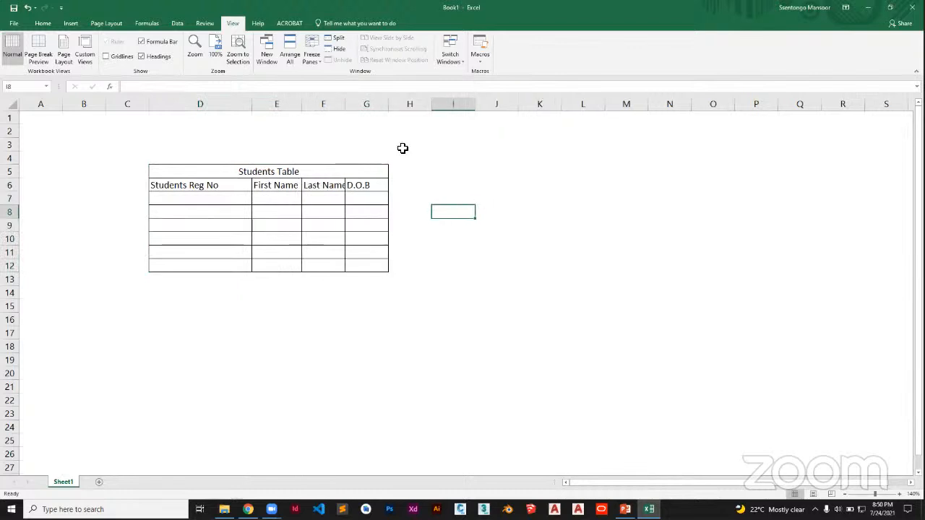
pyautogui.doubleClick(346, 103)
pyautogui.doubleClick(393, 104)
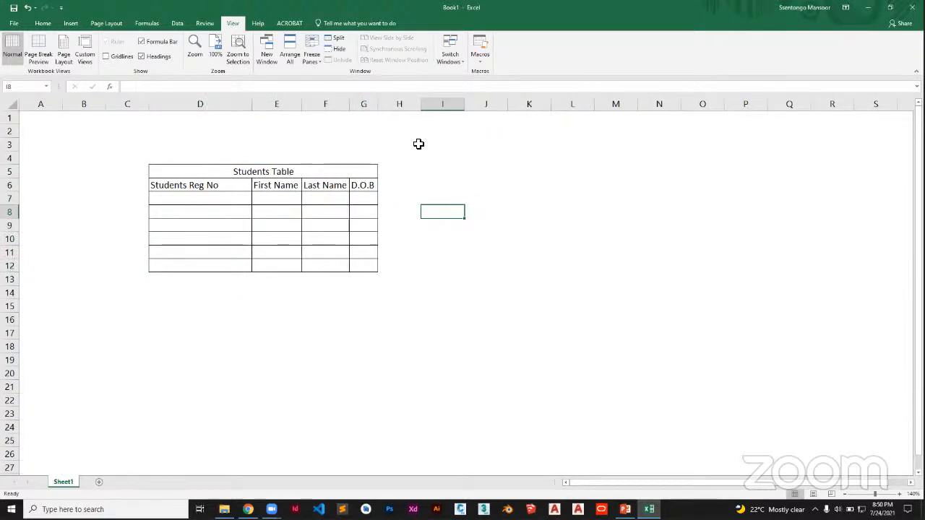
# Merge and center cells I5:K5 and enter the title "Books Table" in the merged cell.
pyautogui.click(442, 171)
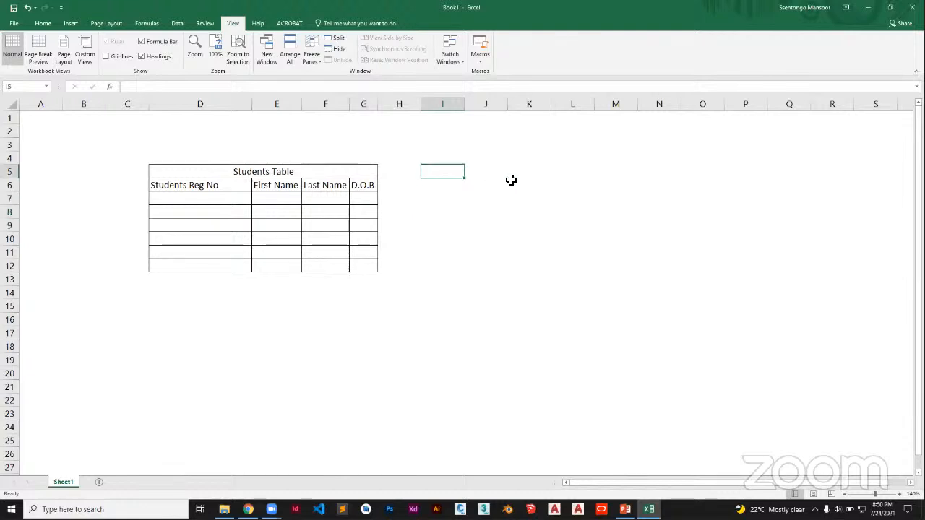
pyautogui.keyDown('shift'); pyautogui.click(534, 172); pyautogui.keyUp('shift')
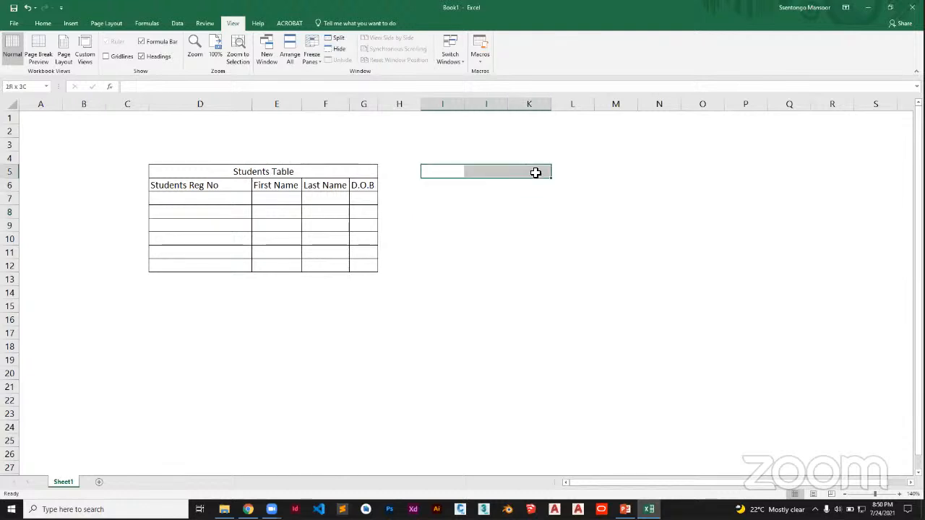
pyautogui.click(45, 24)
pyautogui.click(262, 56)
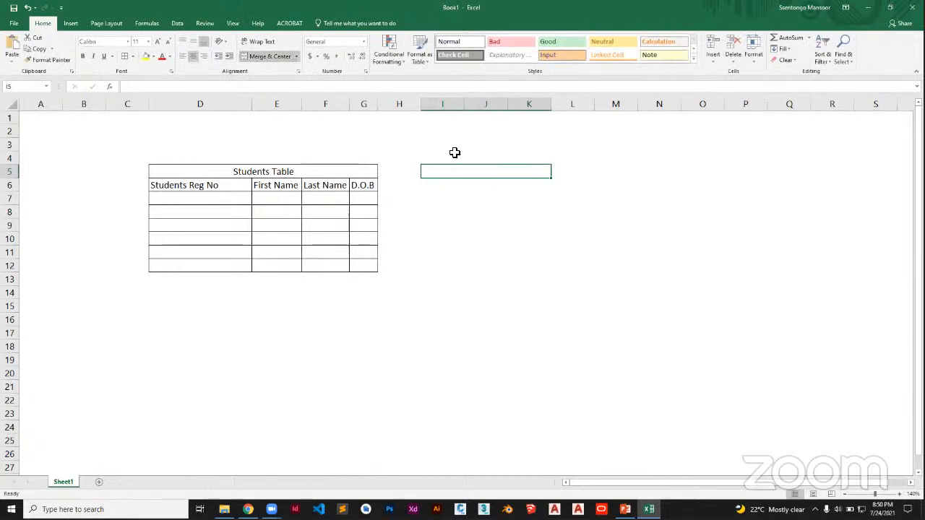
pyautogui.write('Books Table')
# Enter the header "Book id" in cell I6.
pyautogui.click(430, 187)
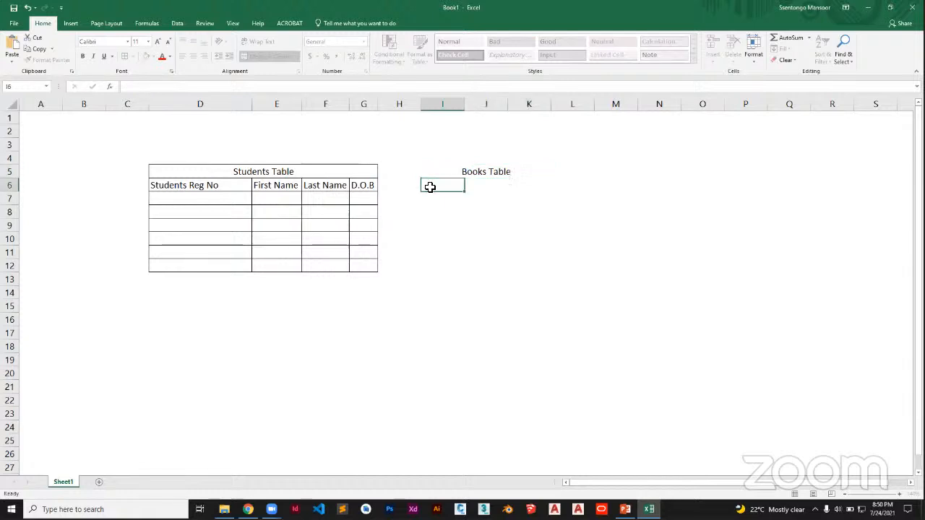
pyautogui.write('Bi')
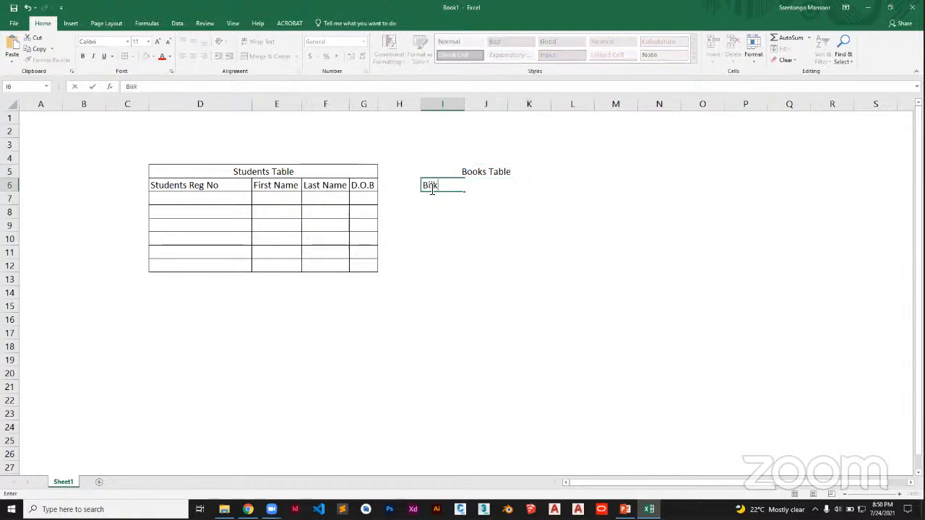
pyautogui.press('BackSpace')
pyautogui.write('o')
pyautogui.press('BackSpace')
pyautogui.press('Tab')
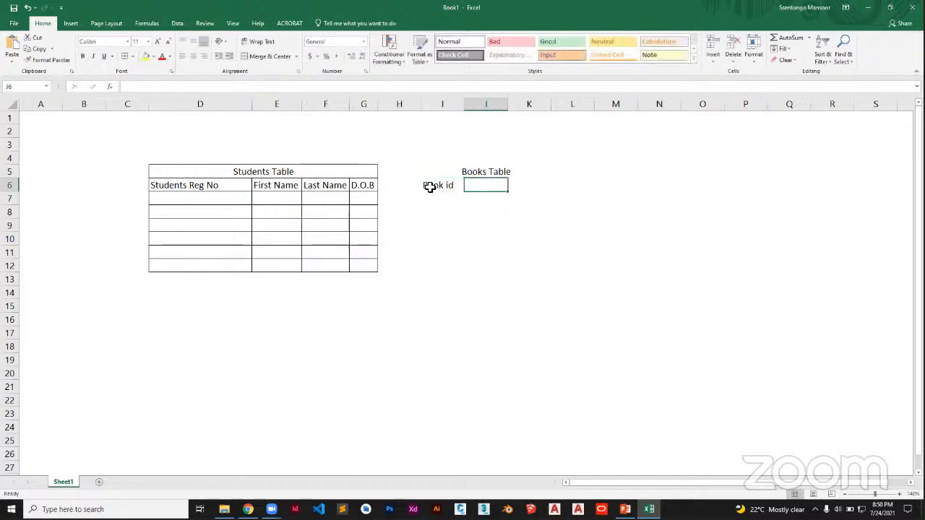
# Enter the headers "Book Name", "Date Taken" and "Date Returned" in cells J6 to L6.
pyautogui.write('Book Name')
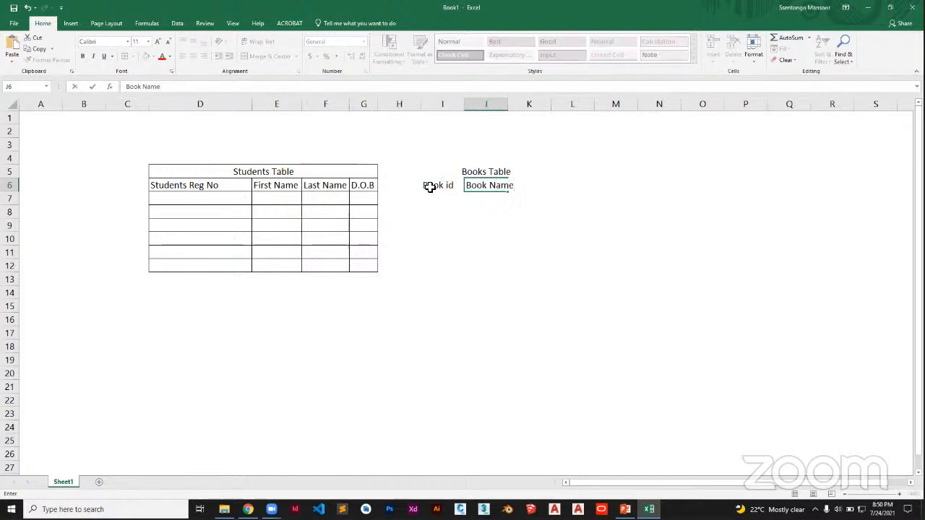
pyautogui.press('Tab')
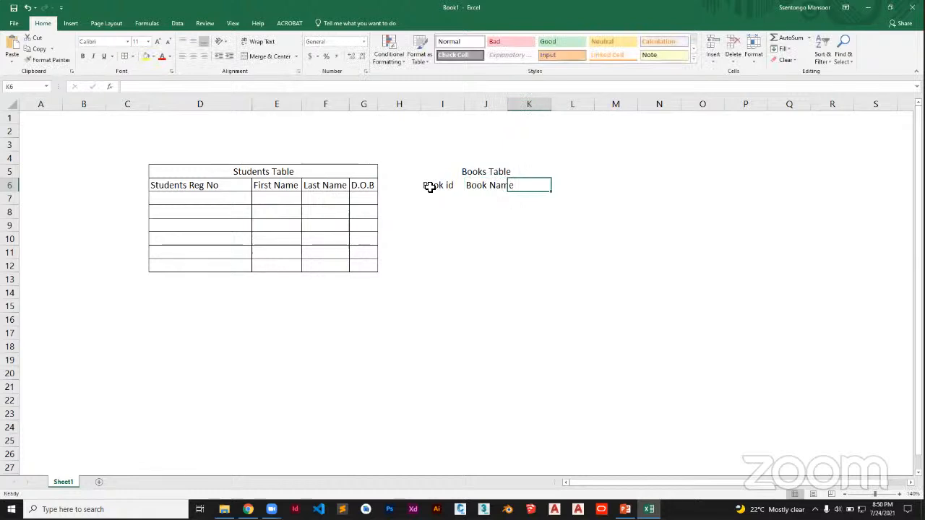
pyautogui.write('Date Taken')
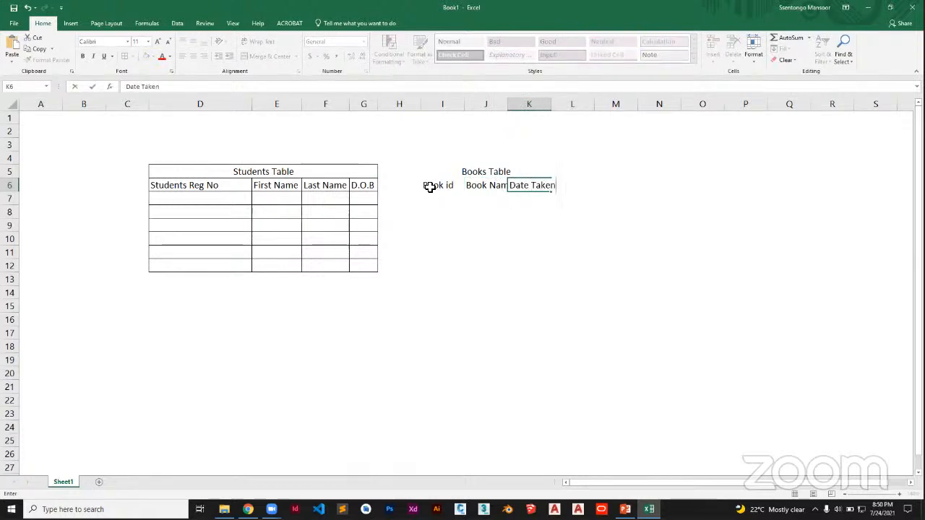
pyautogui.press('Tab')
pyautogui.write('Dat')
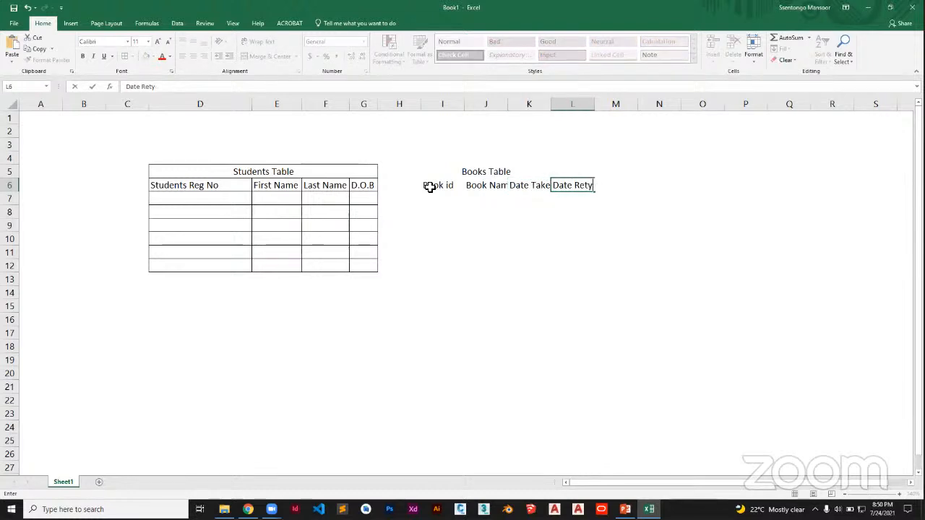
pyautogui.click(568, 241)
# Apply All Borders to the Books Table range I5:L12.
pyautogui.moveTo(441, 178); pyautogui.dragTo(611, 226)
pyautogui.click(528, 176)
pyautogui.moveTo(528, 176); pyautogui.dragTo(592, 269)
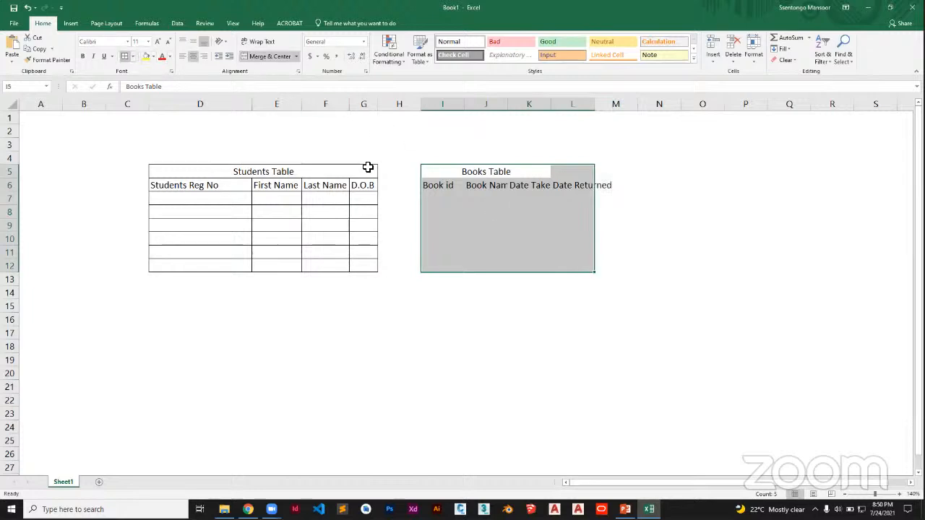
pyautogui.click(127, 57)
# Autofit columns L and J to their headers and narrow column I to fit "Book id".
pyautogui.doubleClick(593, 105)
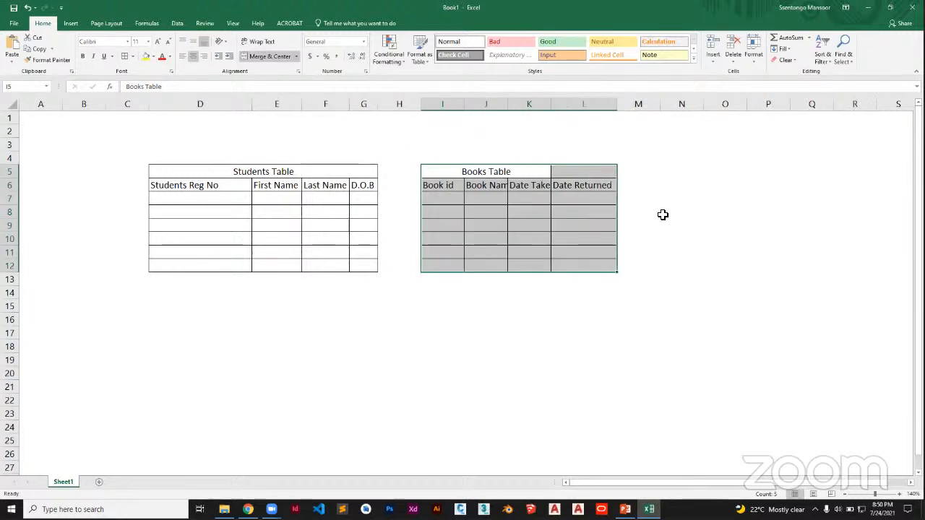
pyautogui.click(661, 209)
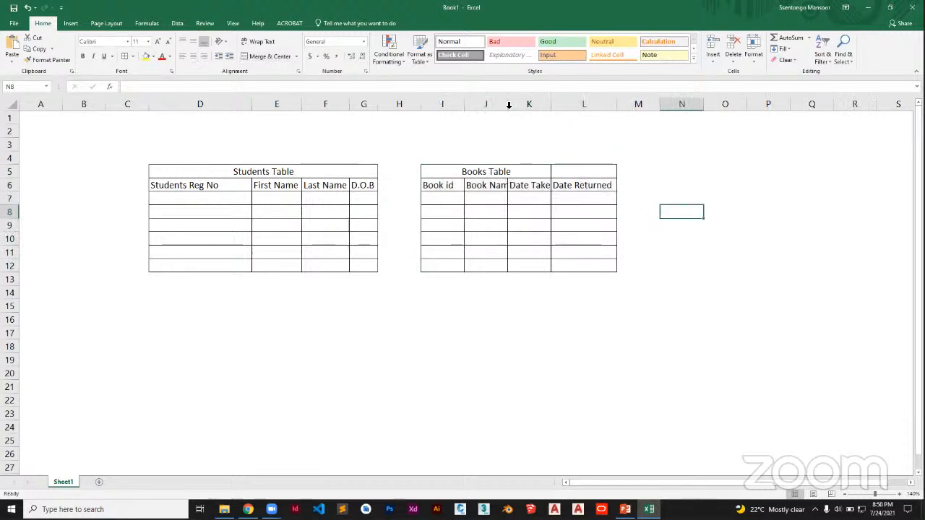
pyautogui.doubleClick(508, 105)
pyautogui.moveTo(464, 104); pyautogui.dragTo(456, 106)
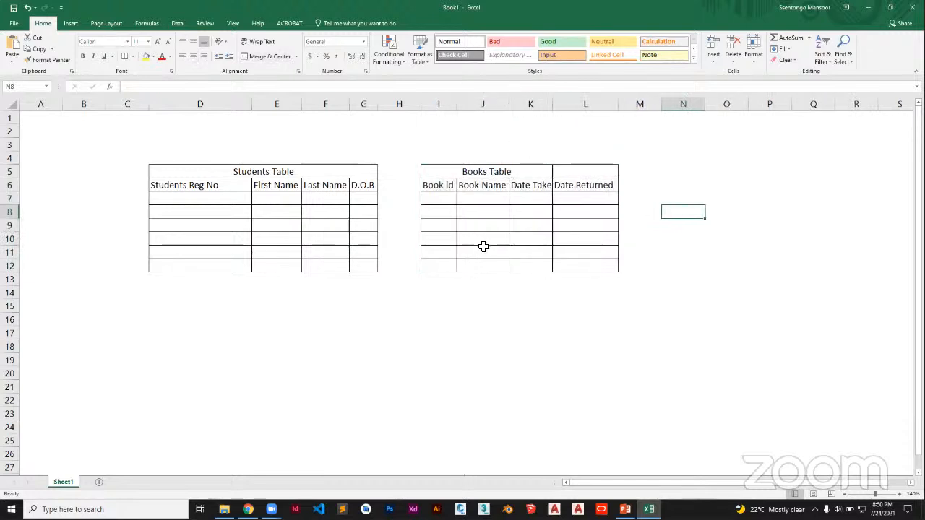
pyautogui.click(503, 305)
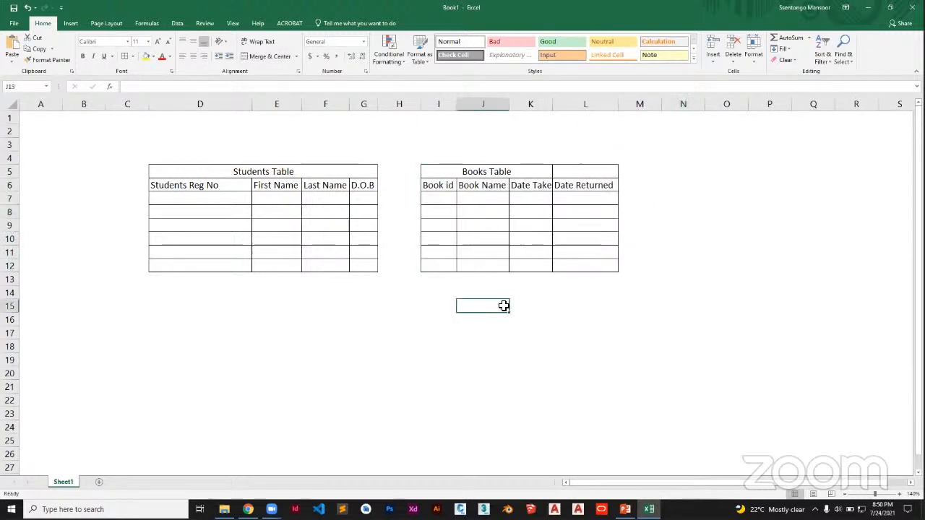
# Enter A1, A2 and A3 under Students Reg No in cells D7 to D9.
pyautogui.click(189, 201)
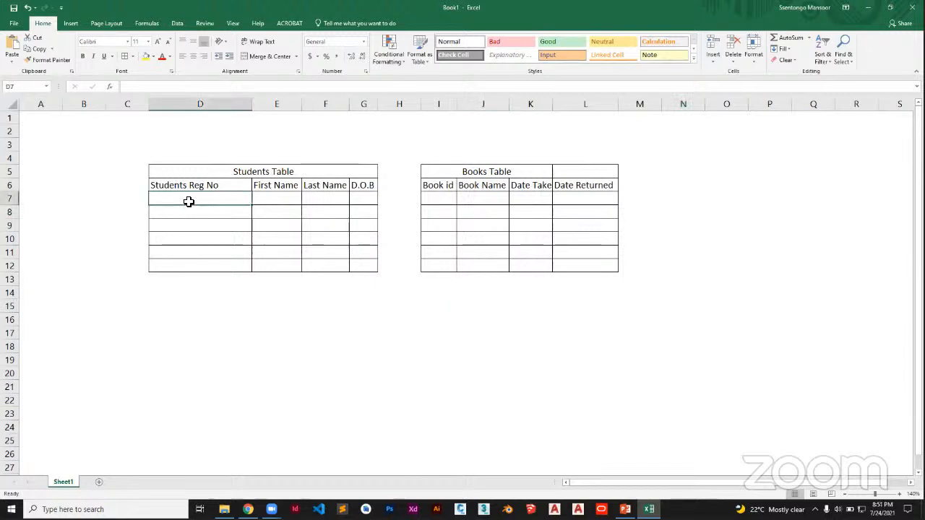
pyautogui.write('A')
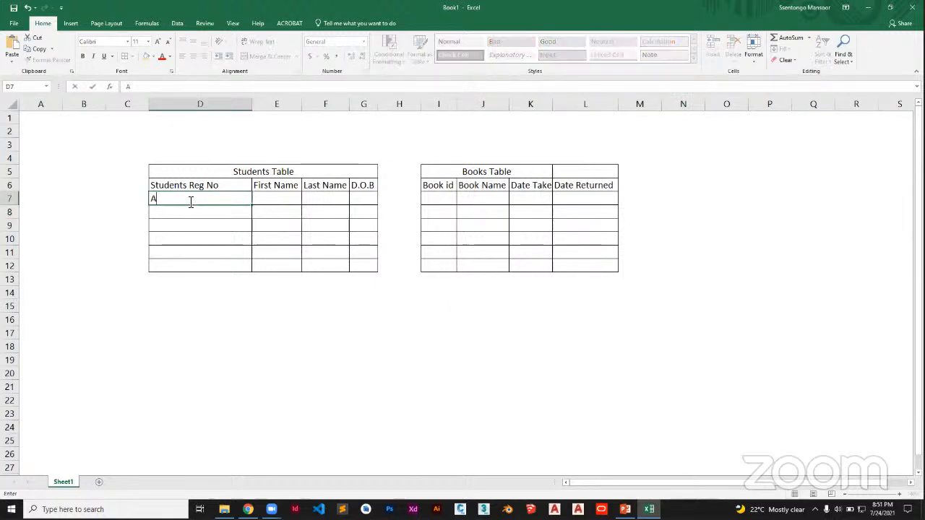
pyautogui.write('1')
pyautogui.press('Return')
pyautogui.write('A2')
pyautogui.press('Return')
pyautogui.write('A3')
pyautogui.press('Return')
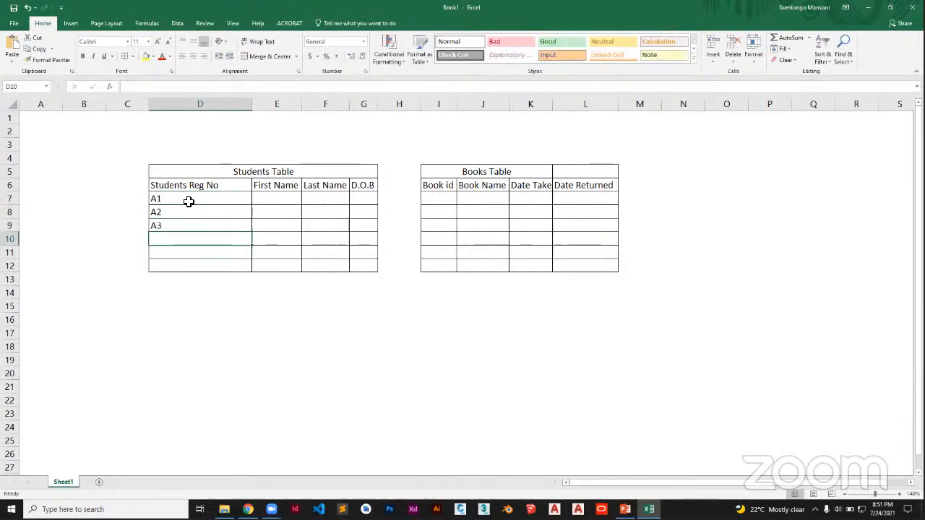
# Enter A4, A5 and A6 under Students Reg No in cells D10 to D12.
pyautogui.write('A4')
pyautogui.press('Return')
pyautogui.write('A5')
pyautogui.press('Return')
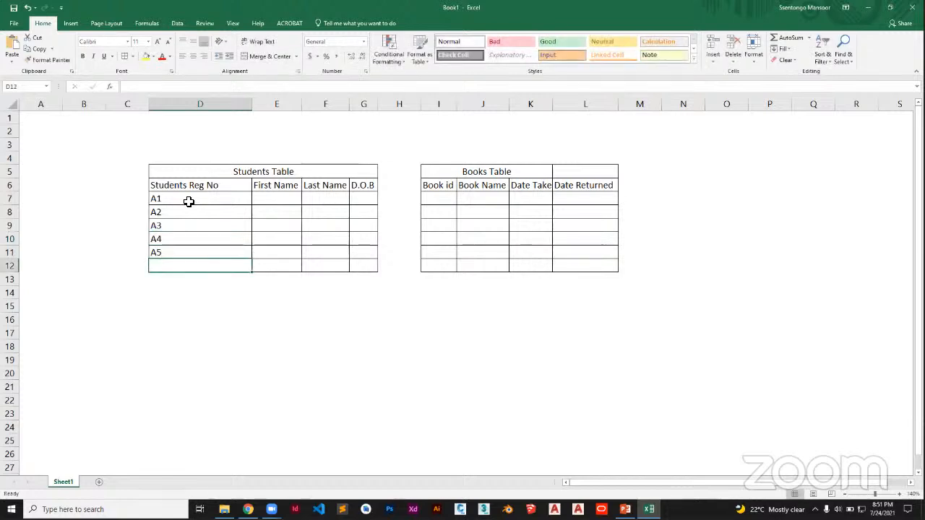
pyautogui.write('A6')
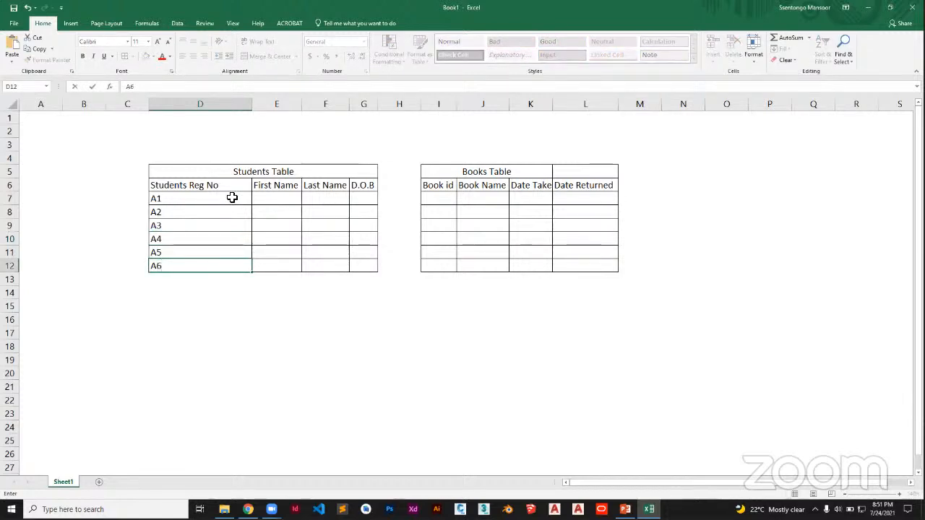
# Fill the "First Name" and "Last Name" header text down through E7:E12 and F7:F12 as placeholder records.
pyautogui.click(274, 201)
pyautogui.click(282, 183)
pyautogui.moveTo(303, 192); pyautogui.dragTo(302, 271)
pyautogui.click(331, 186)
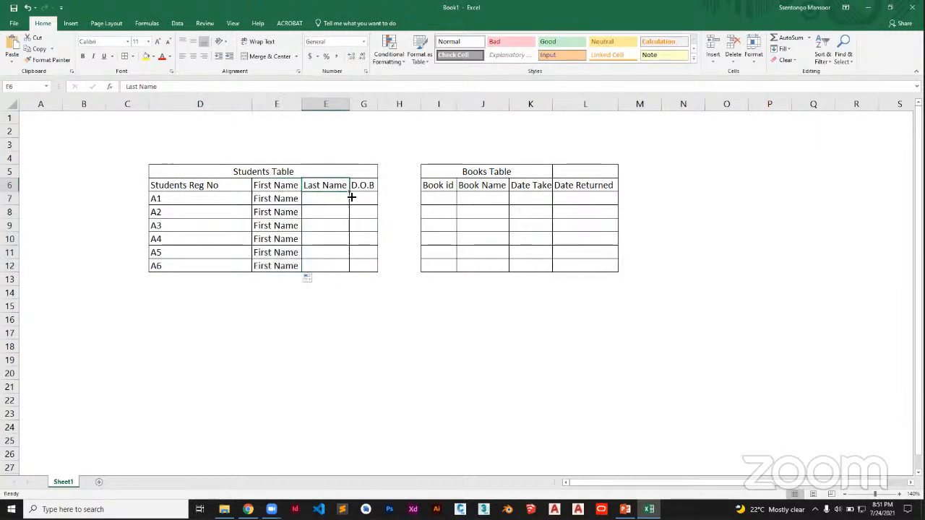
pyautogui.moveTo(350, 191); pyautogui.dragTo(345, 268)
# Enter the numbers 1 to 6 under Book id in cells I7 to I12.
pyautogui.click(440, 196)
pyautogui.write('1')
pyautogui.press('Return')
pyautogui.write('2')
pyautogui.press('Return')
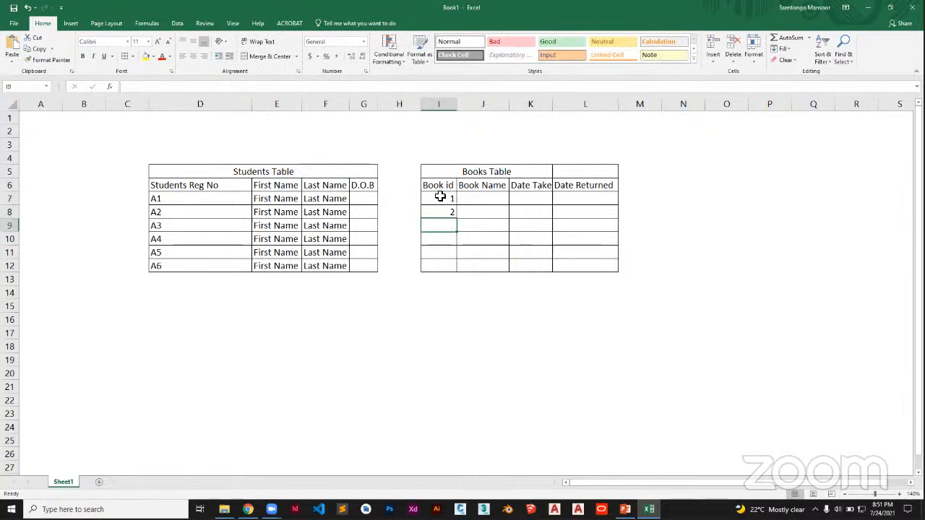
pyautogui.write('3')
pyautogui.press('Return')
pyautogui.write('4')
pyautogui.press('Return')
pyautogui.write('5')
pyautogui.press('Return')
pyautogui.write('6')
pyautogui.press('Tab')
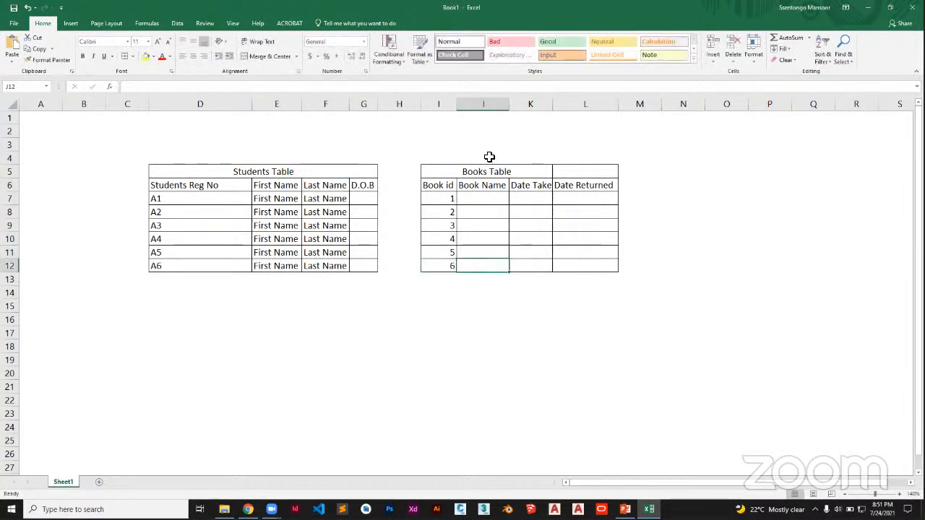
# Enter "Book Name" in cell J7 and fill it down to J12.
pyautogui.click(491, 201)
pyautogui.write('book Name')
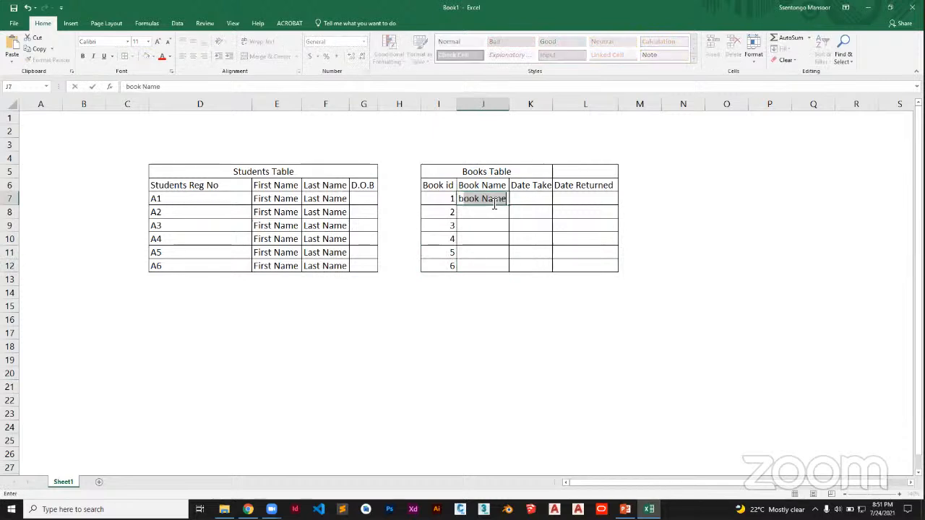
pyautogui.press('Return')
pyautogui.click(498, 199)
pyautogui.moveTo(510, 208); pyautogui.dragTo(510, 271)
# Enter the date 7/01/21 in cell K7 and fill consecutive dates down to K12.
pyautogui.click(533, 200)
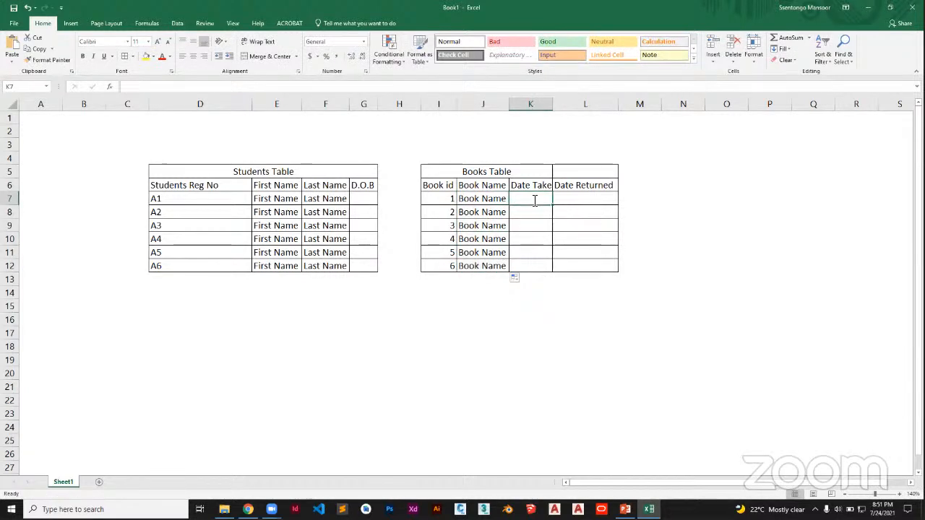
pyautogui.write('7/01/21')
pyautogui.press('Return')
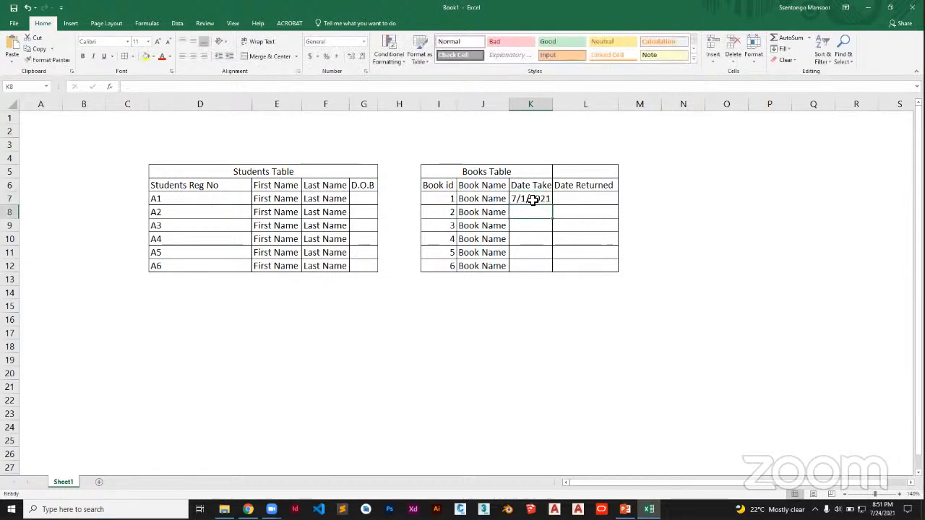
pyautogui.click(532, 200)
pyautogui.moveTo(551, 205); pyautogui.dragTo(543, 269)
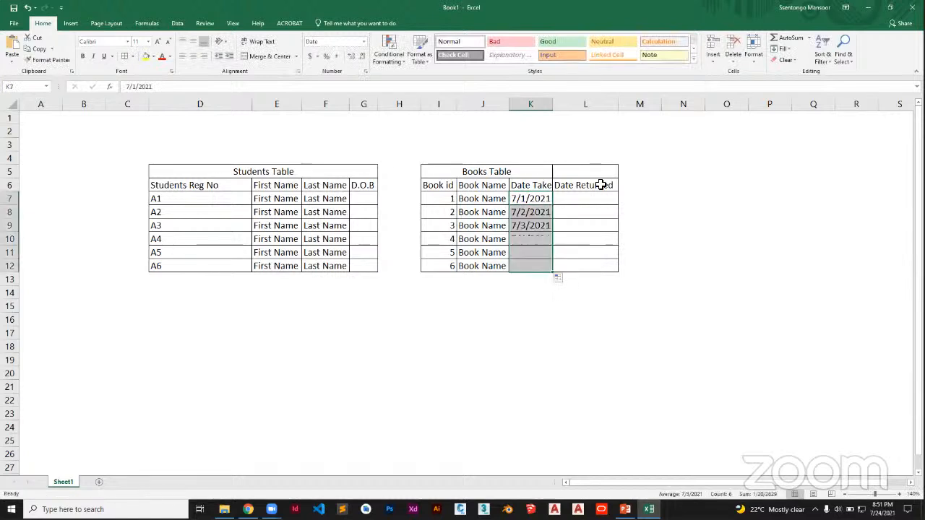
# Fill K7:K12 with the date 7/1/2021 and L7:L12 with 7/2/2021.
pyautogui.click(547, 200)
pyautogui.moveTo(553, 205); pyautogui.dragTo(613, 271)
pyautogui.click(643, 236)
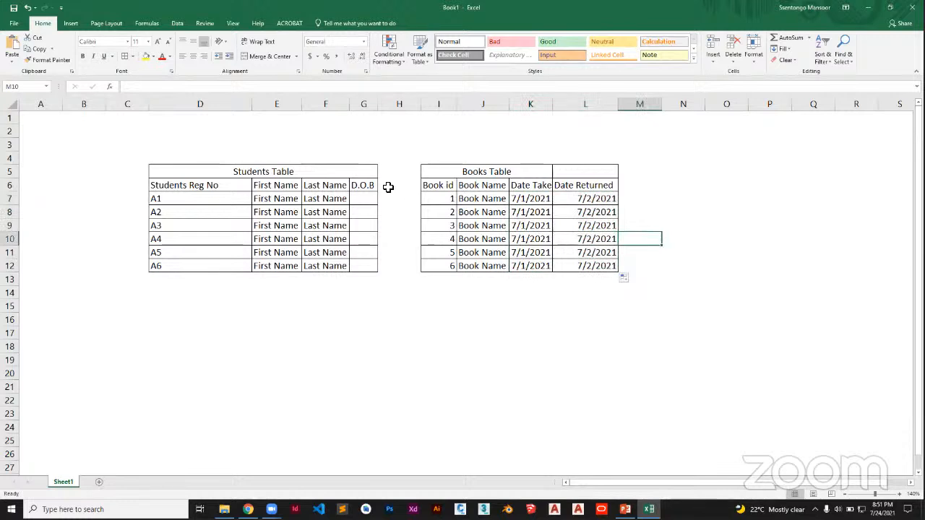
# Merge and center the Books Table title across I5:L5.
pyautogui.click(231, 171)
pyautogui.click(521, 171)
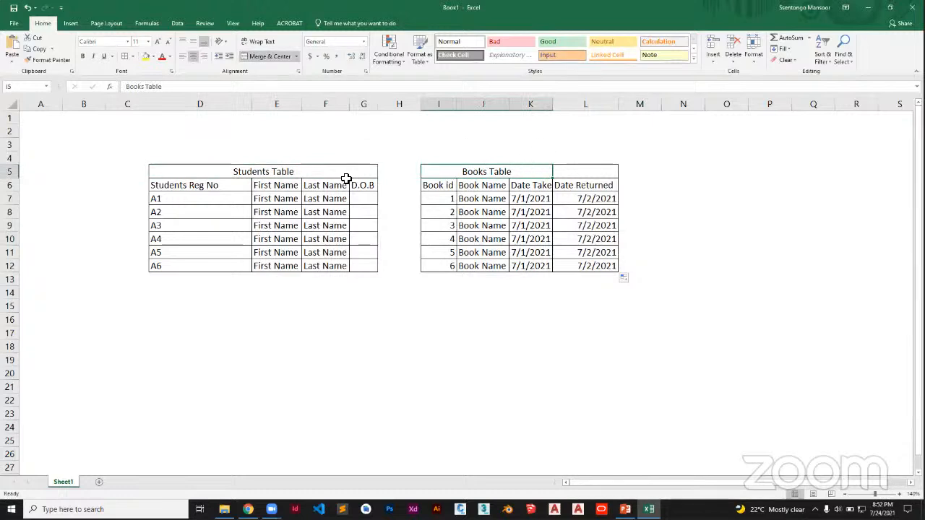
pyautogui.click(300, 171)
pyautogui.moveTo(480, 172); pyautogui.dragTo(559, 176)
pyautogui.click(258, 53)
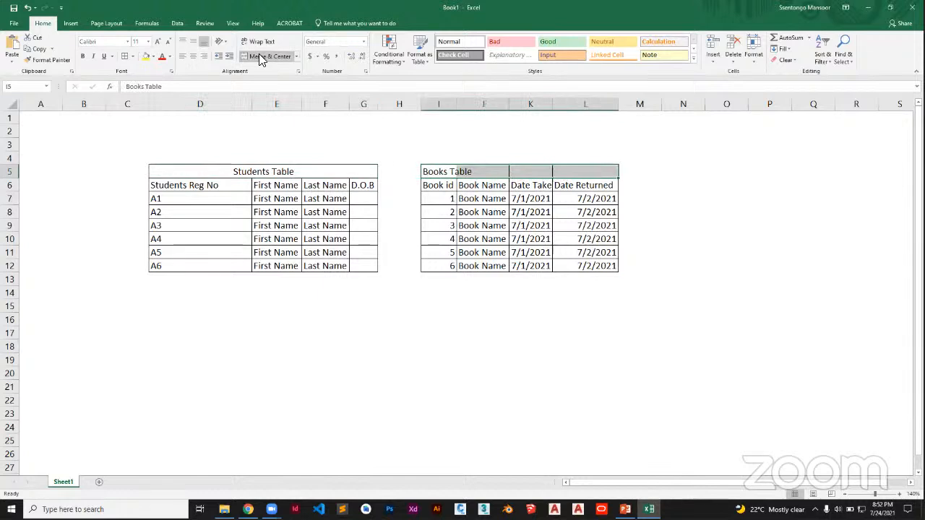
pyautogui.click(260, 55)
# Make the Books Table and Students Table titles bold.
pyautogui.click(82, 57)
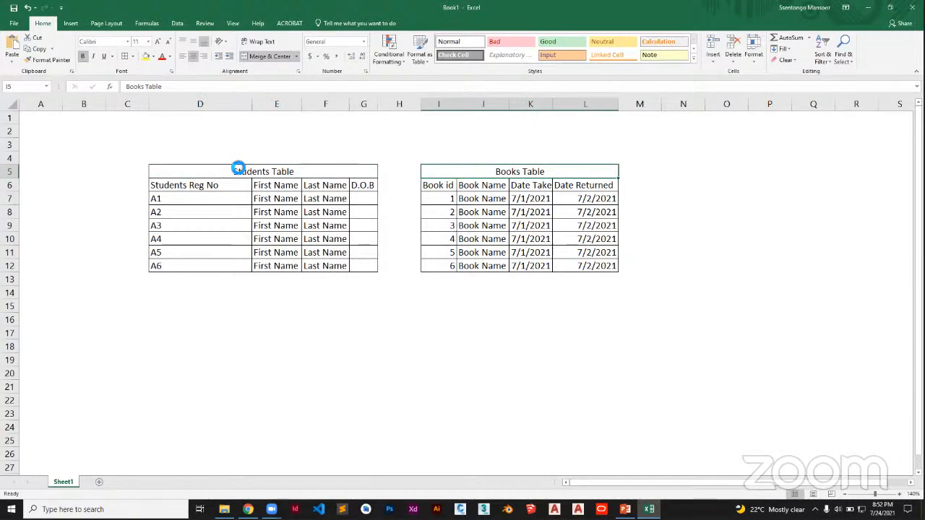
pyautogui.click(250, 172)
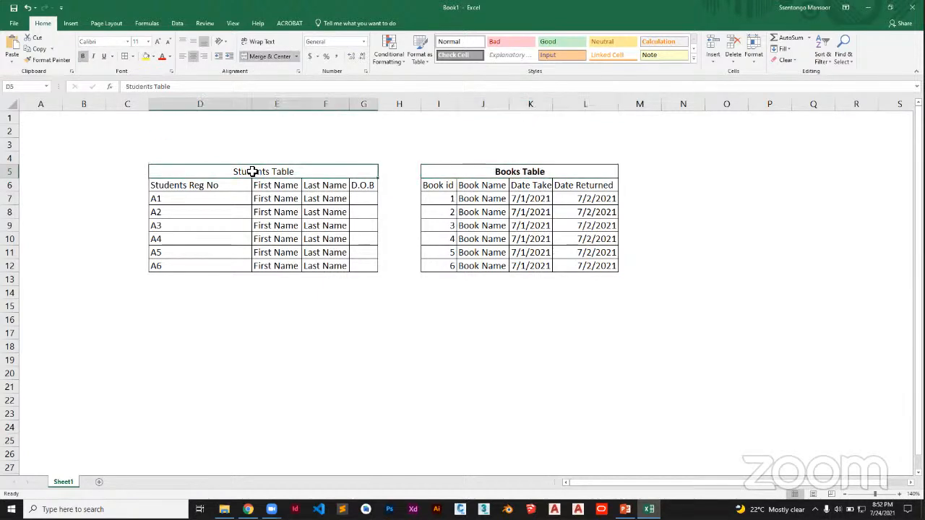
pyautogui.click(82, 56)
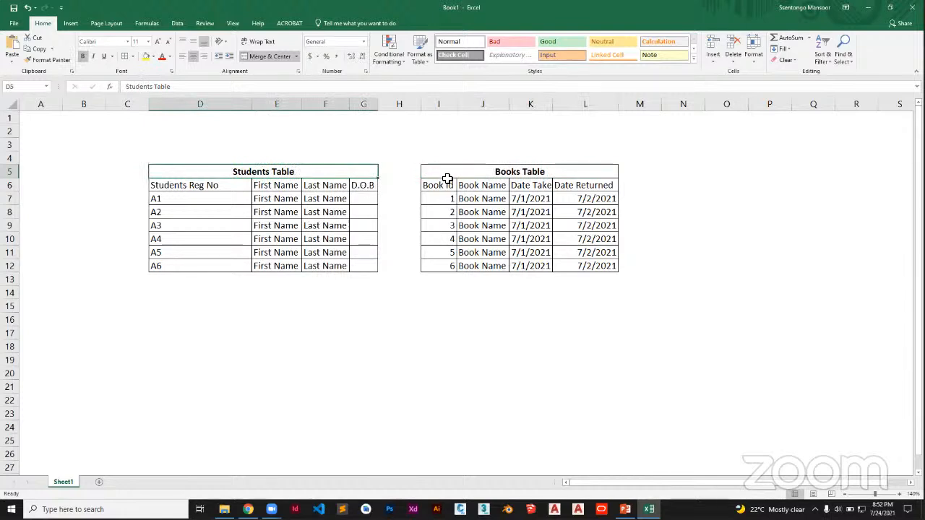
pyautogui.click(494, 172)
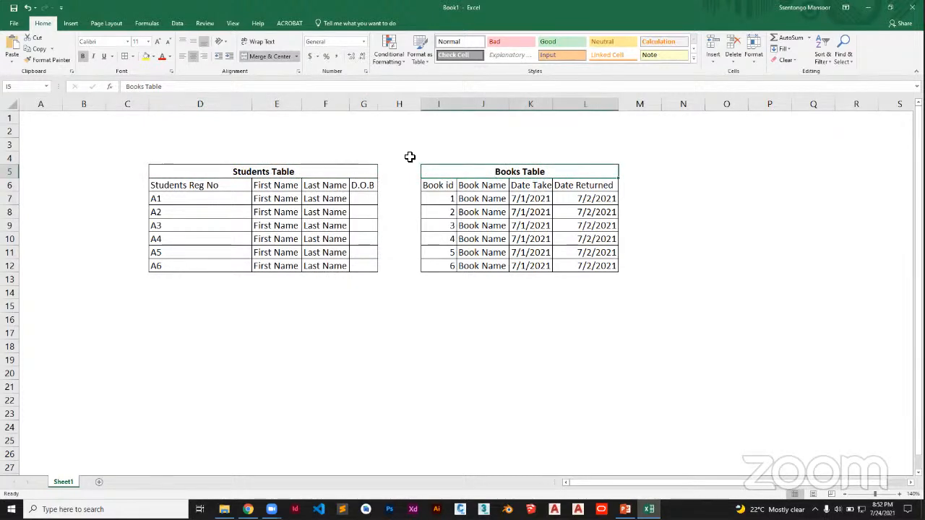
# Label the relationship above the tables with 1 in cell G3 and N in cell I3.
pyautogui.click(363, 146)
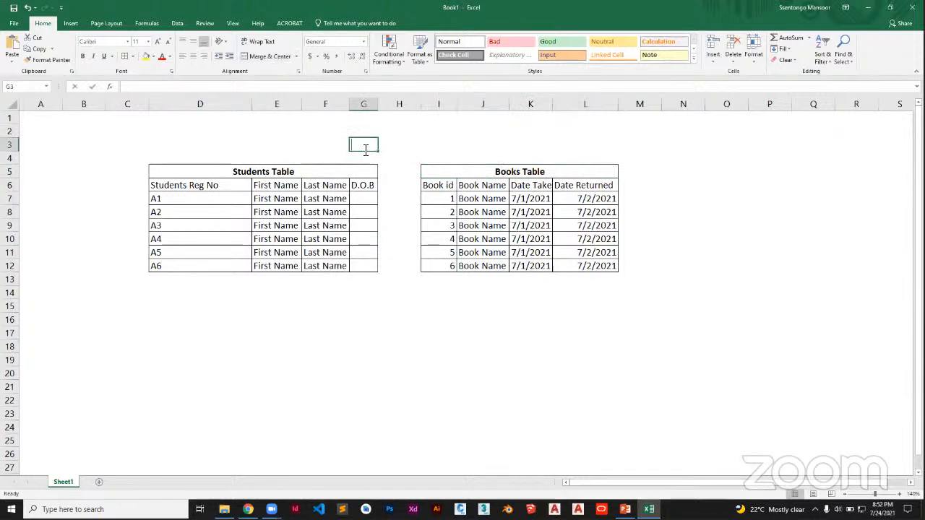
pyautogui.write('1')
pyautogui.click(424, 145)
pyautogui.write('N')
pyautogui.click(661, 210)
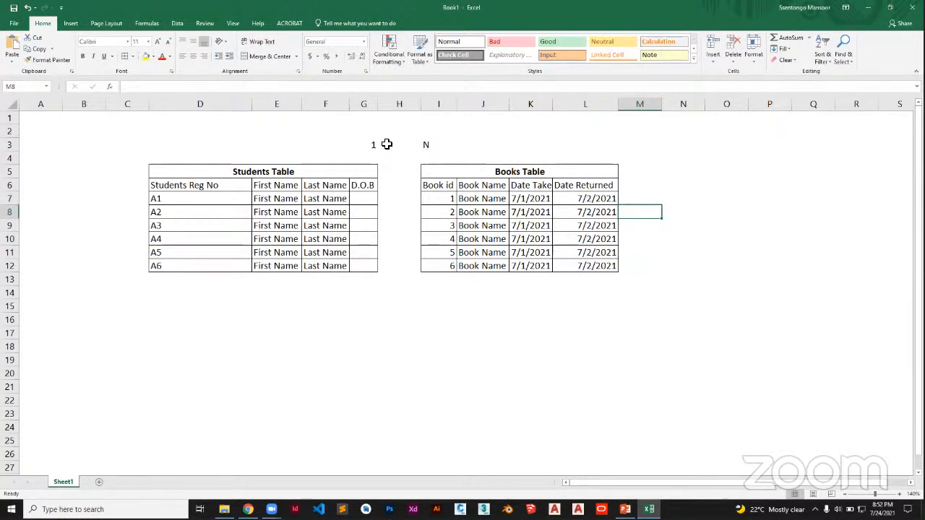
pyautogui.click(438, 283)
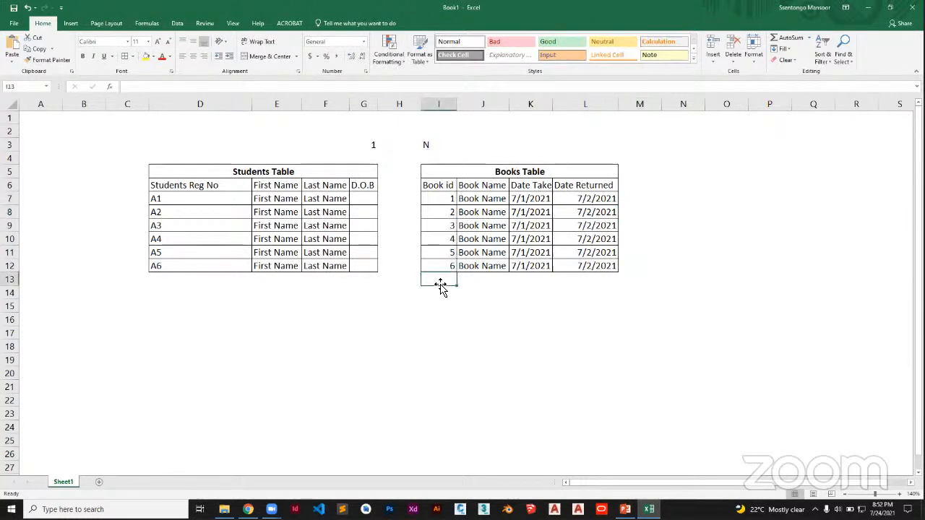
pyautogui.write('1')
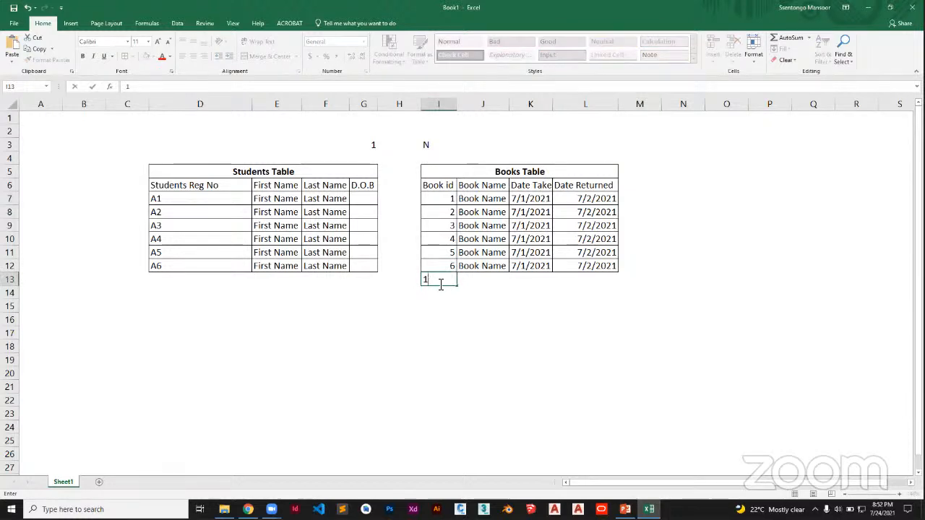
pyautogui.press('BackSpace')
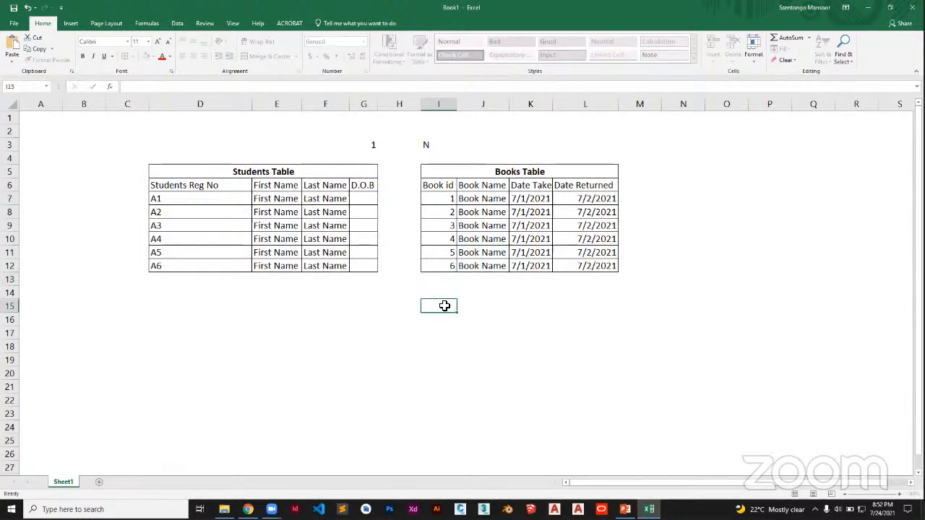
# Label a one-to-one relationship below the tables with 1 in cell I15 and 1 in cell G15.
pyautogui.click(444, 306)
pyautogui.write('1')
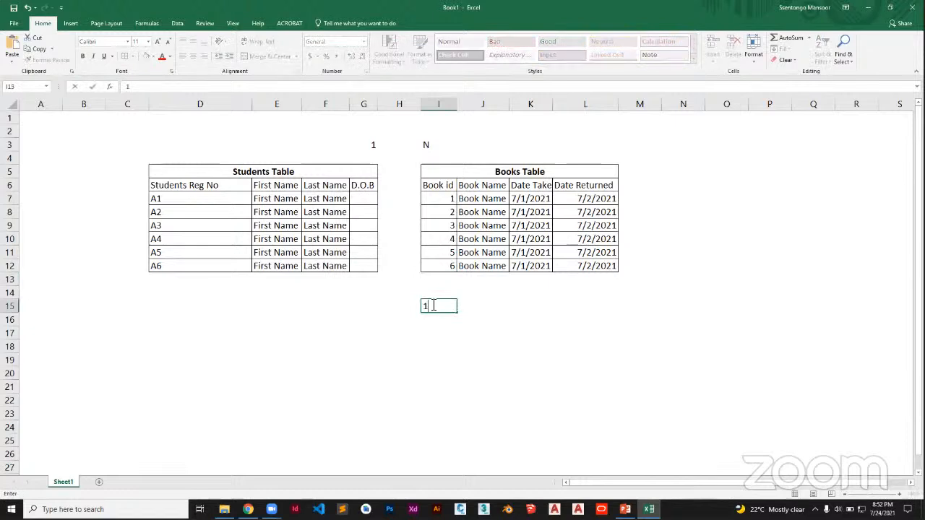
pyautogui.click(372, 304)
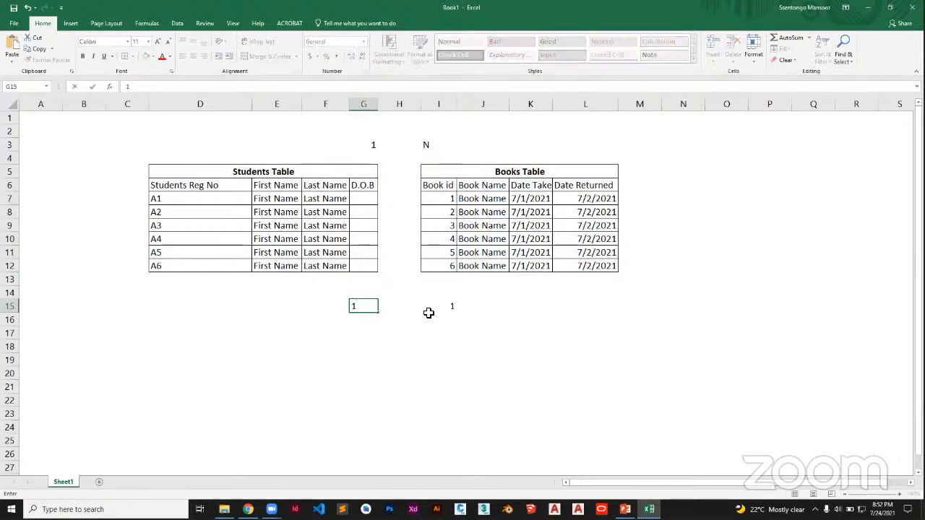
pyautogui.click(538, 381)
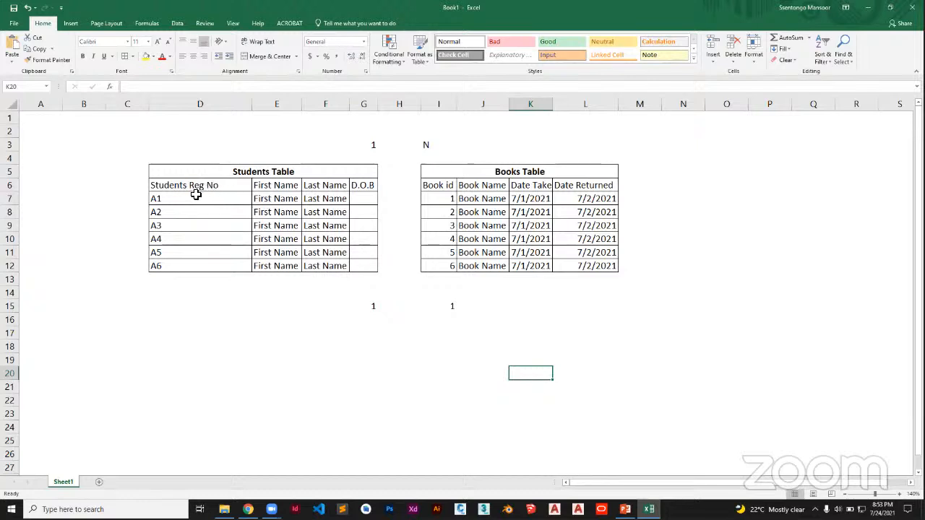
# Compare the student registration numbers in D7:D12 with the book ids in I7:I12.
pyautogui.moveTo(196, 194); pyautogui.dragTo(185, 263)
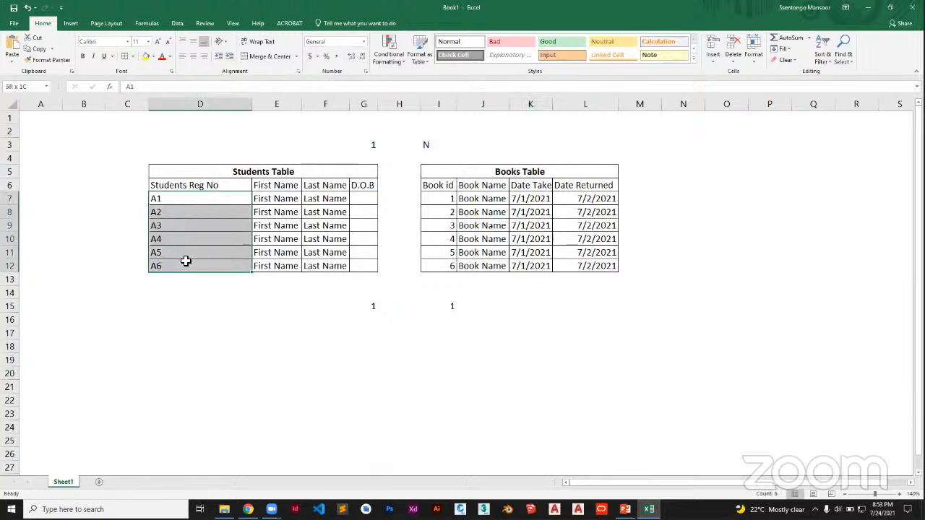
pyautogui.click(190, 197)
pyautogui.moveTo(190, 197); pyautogui.dragTo(192, 265)
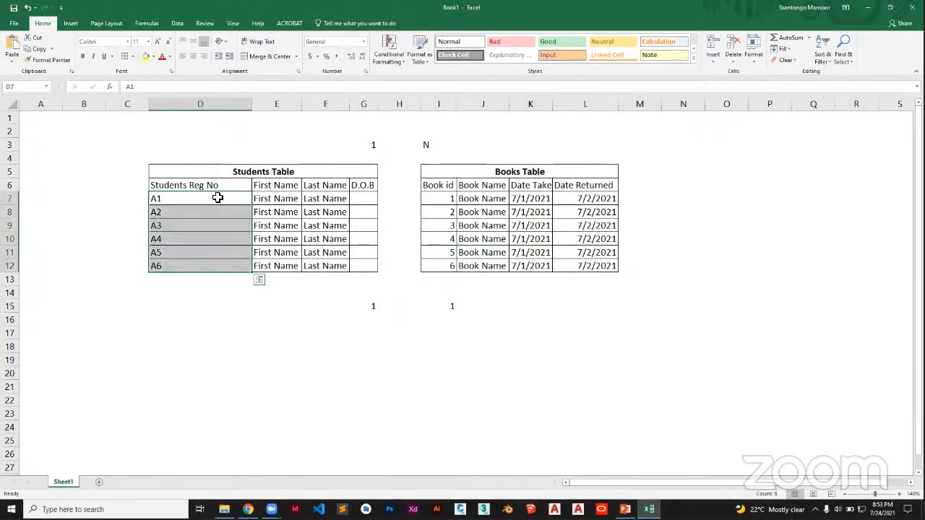
pyautogui.click(452, 197)
pyautogui.moveTo(452, 196); pyautogui.dragTo(443, 264)
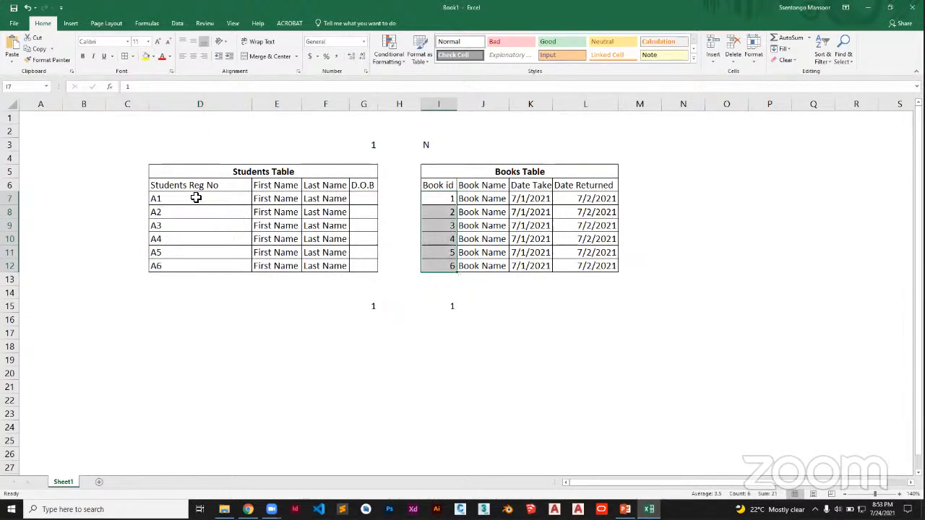
# Copy the Students Reg No column D6:D12 to M6:M12 beside the Books Table and autofit column M.
pyautogui.moveTo(190, 186); pyautogui.dragTo(191, 265)
pyautogui.hotkey('ctrl', 'c')
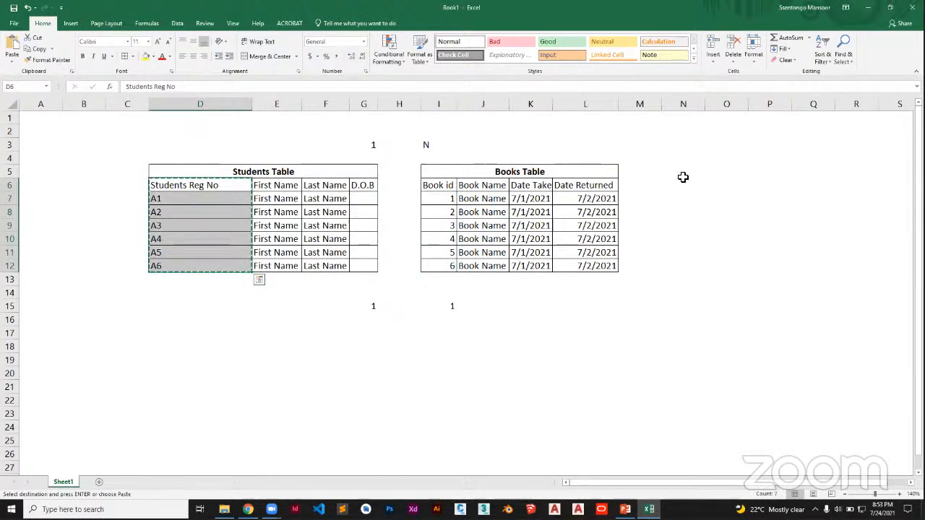
pyautogui.click(630, 185)
pyautogui.moveTo(622, 222); pyautogui.dragTo(626, 264)
pyautogui.hotkey('ctrl', 'v')
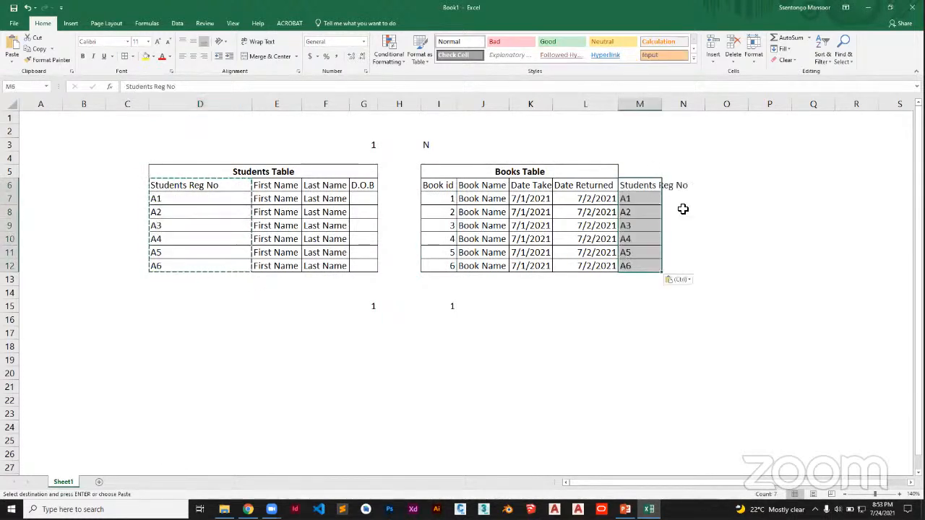
pyautogui.doubleClick(658, 107)
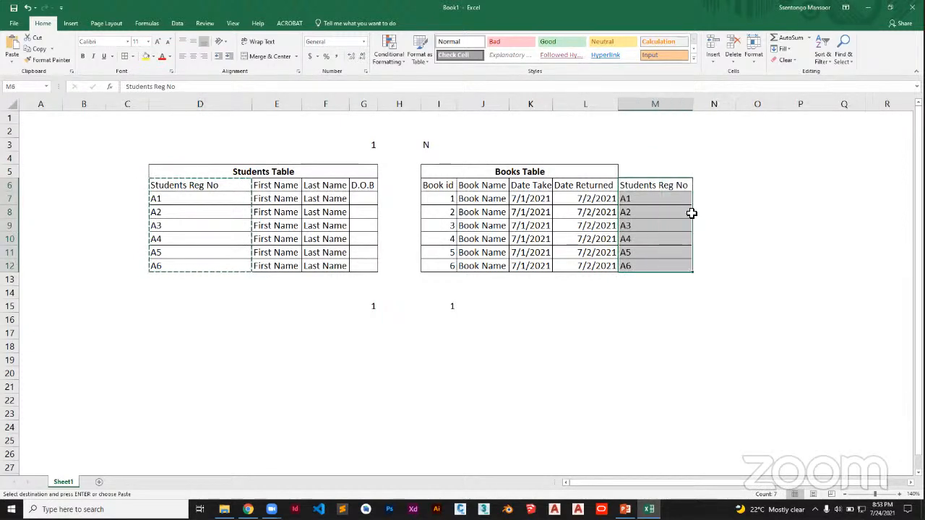
pyautogui.click(692, 211)
# Apply All Borders to the extended Books Table range I5:M12.
pyautogui.moveTo(611, 176); pyautogui.dragTo(673, 265)
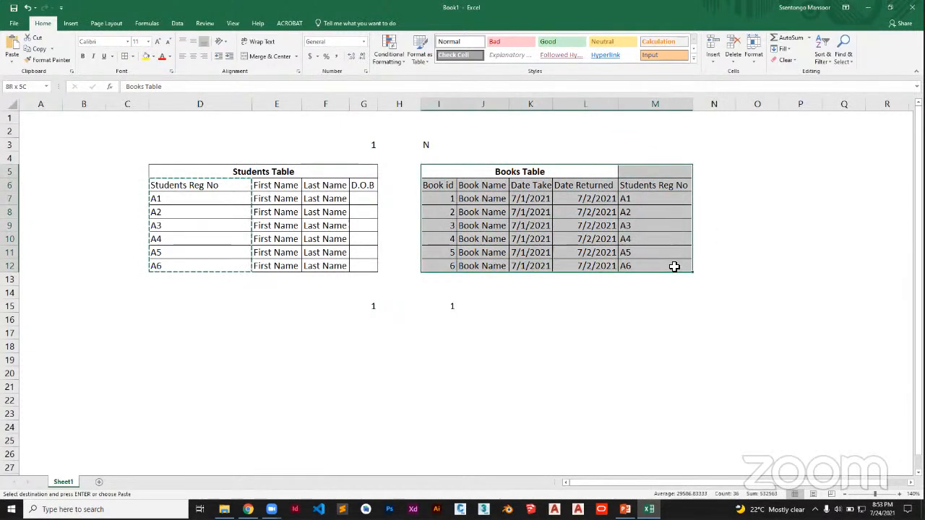
pyautogui.click(124, 57)
pyautogui.click(745, 213)
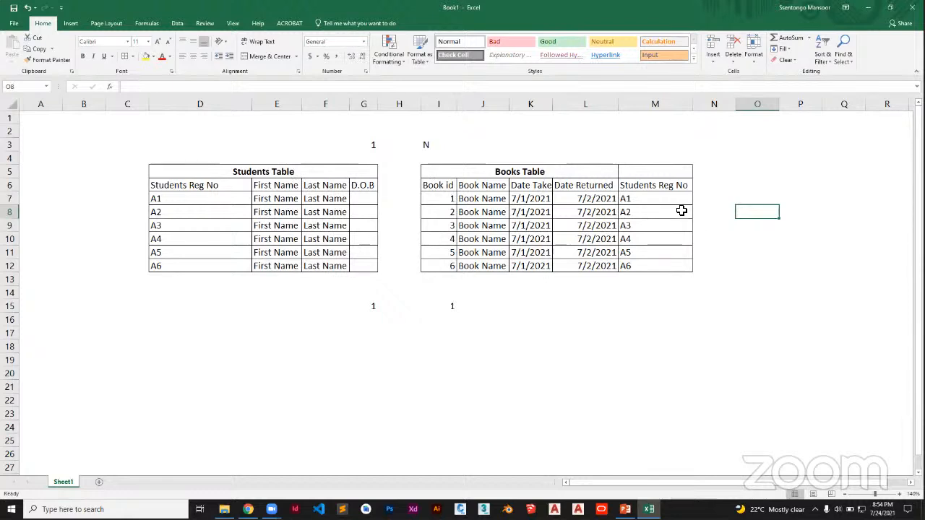
# Clear the copied registration numbers from M7:M12, keeping the column header.
pyautogui.moveTo(670, 202); pyautogui.dragTo(671, 263)
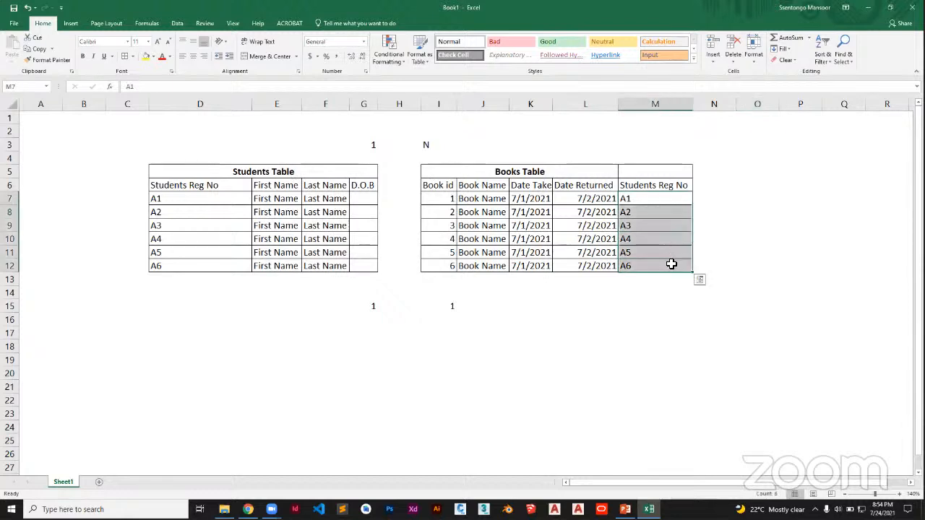
pyautogui.press('Delete')
pyautogui.click(732, 229)
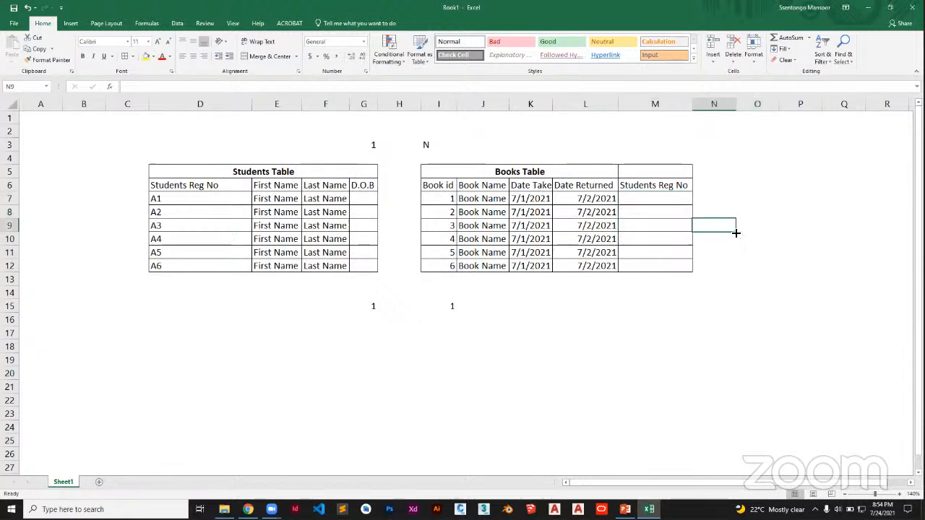
pyautogui.hotkey('ctrl', 's')
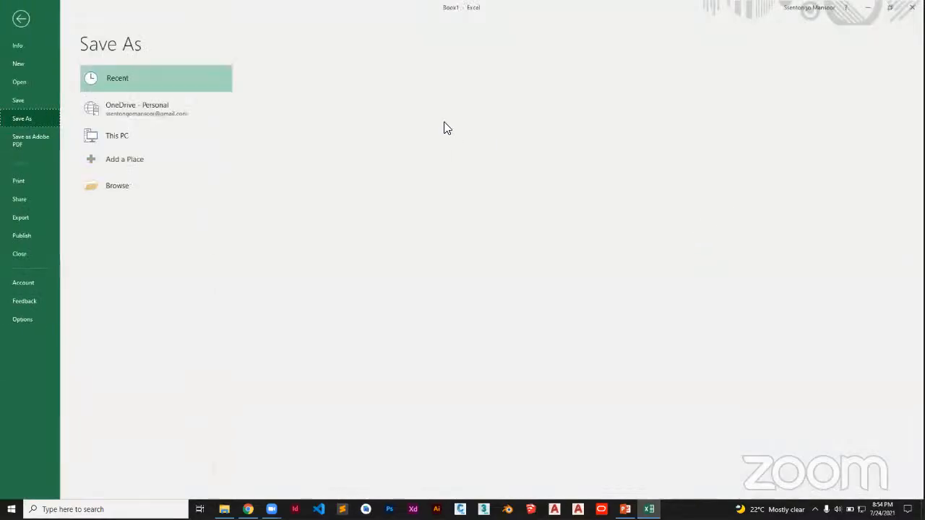
pyautogui.click(37, 23)
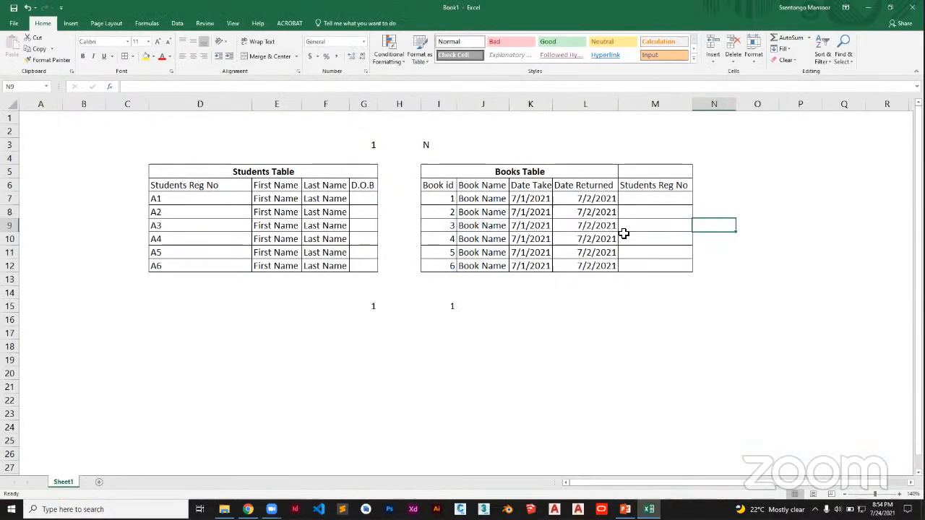
pyautogui.click(660, 200)
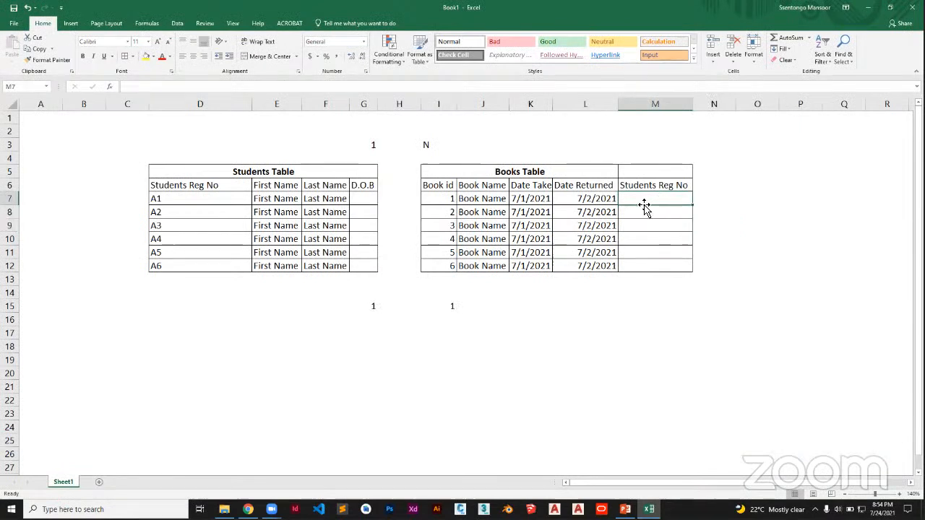
pyautogui.click(653, 185)
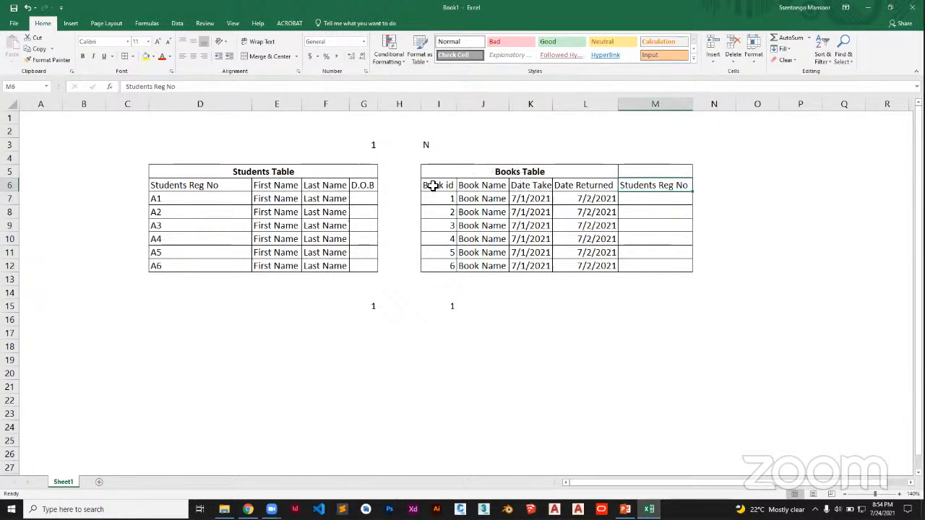
pyautogui.click(479, 202)
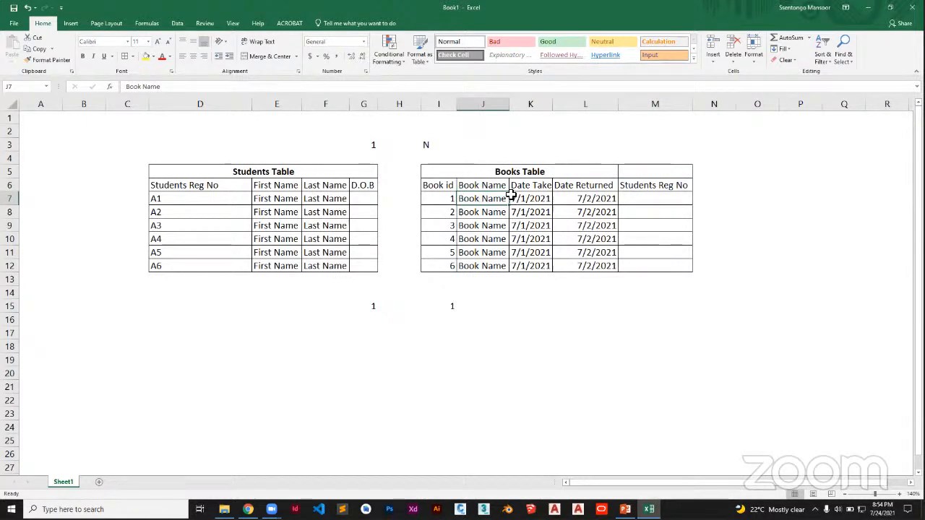
pyautogui.click(532, 198)
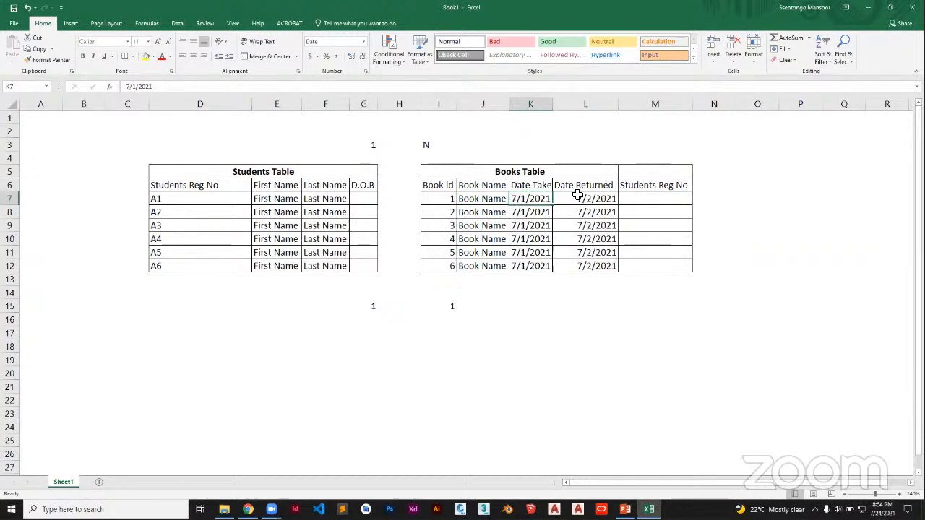
pyautogui.click(578, 195)
# Enter the registration numbers A2, A2 and A1 in M7:M9 of the Books Table.
pyautogui.click(630, 201)
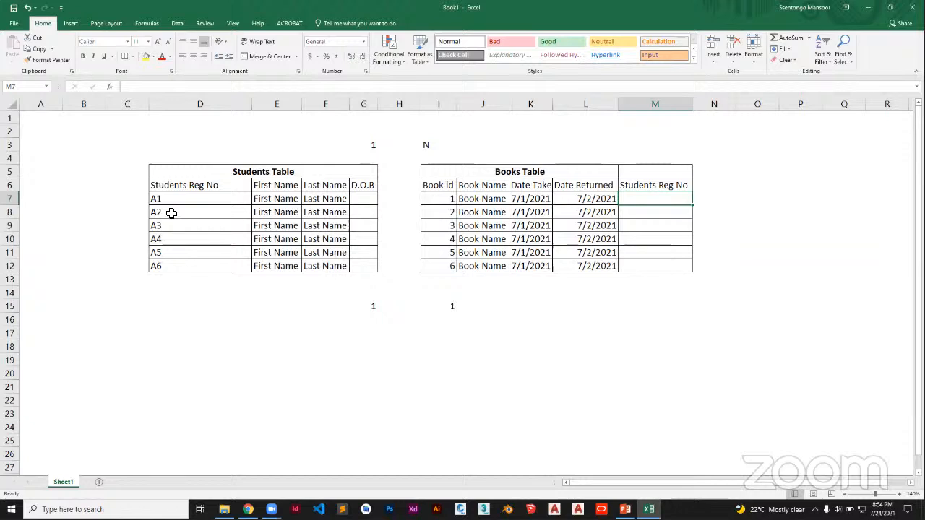
pyautogui.write('A2')
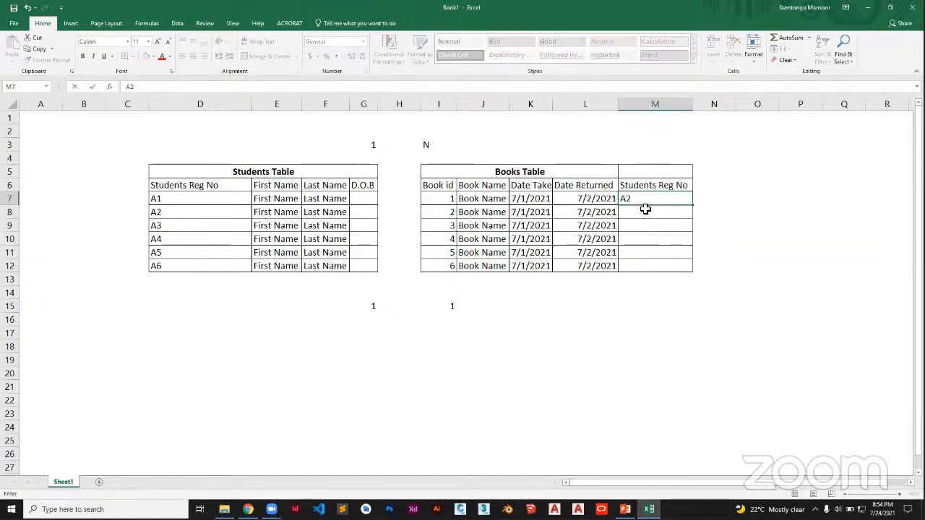
pyautogui.click(645, 209)
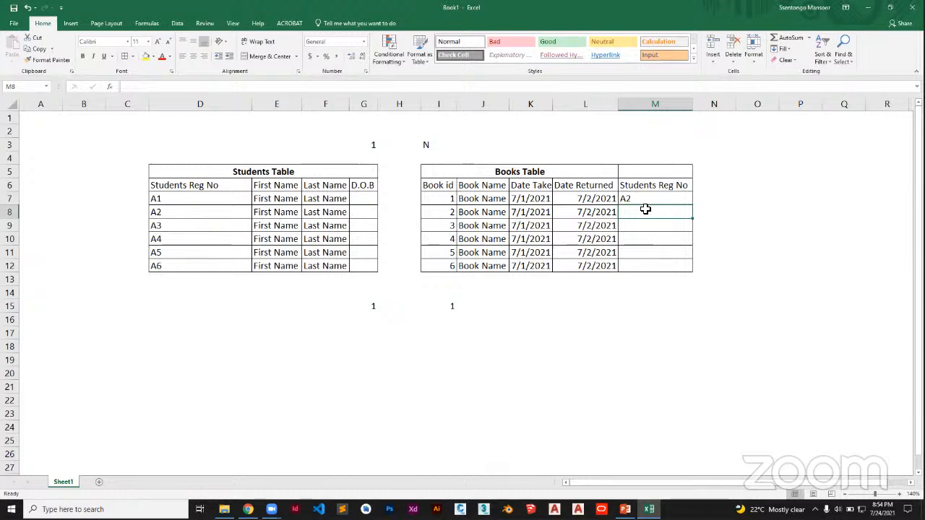
pyautogui.write('A2')
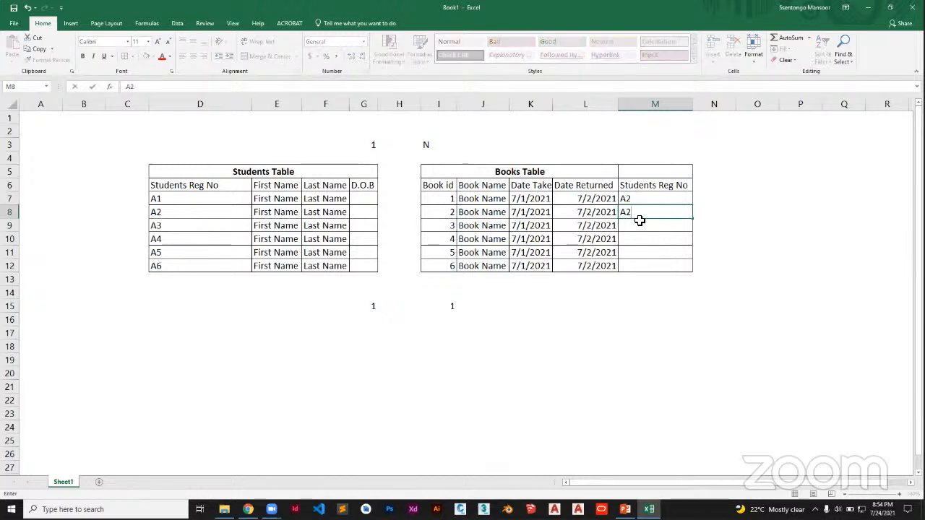
pyautogui.click(635, 225)
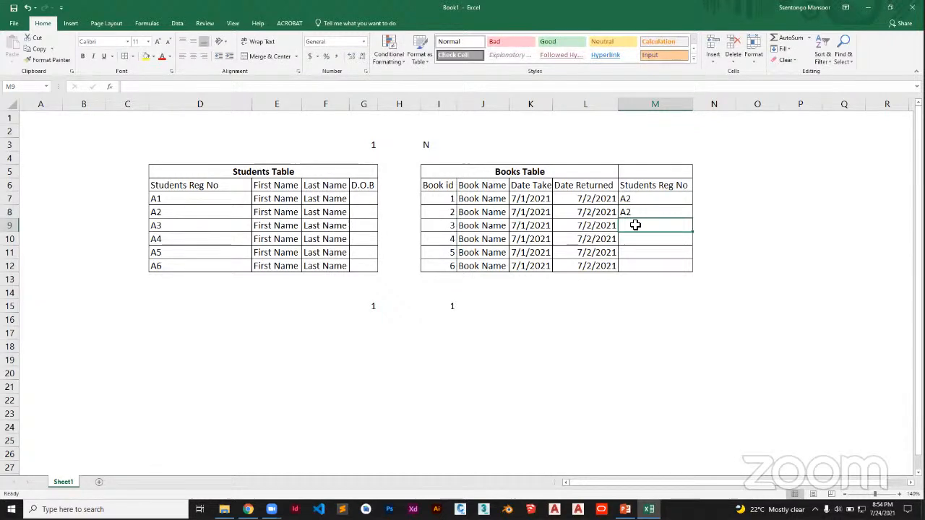
pyautogui.write('A2')
# Enter the registration numbers A3, A5 and A2 in M10:M12 of the Books Table.
pyautogui.click(640, 238)
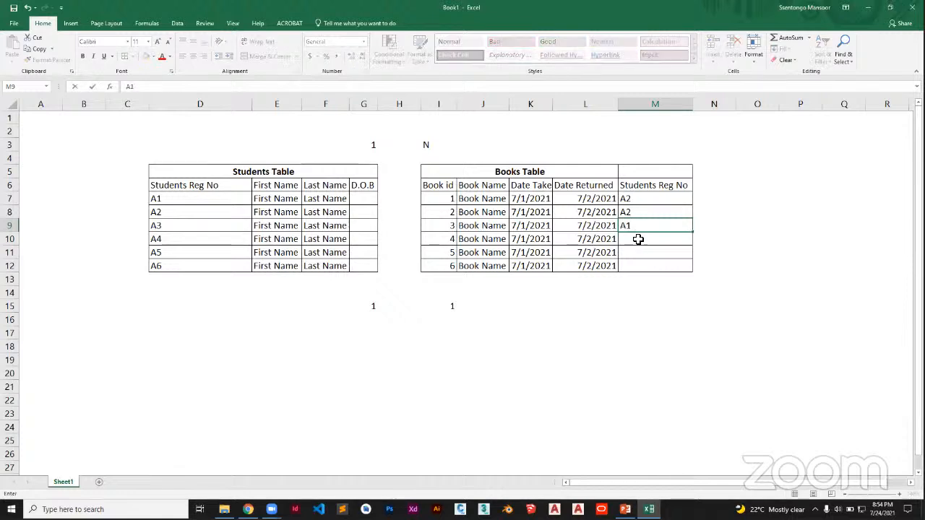
pyautogui.write('A3')
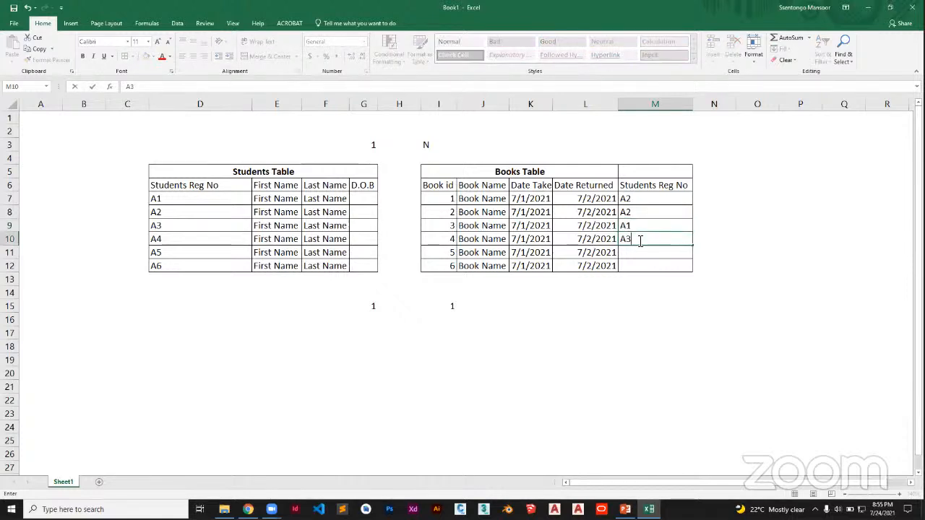
pyautogui.click(631, 251)
pyautogui.write('A')
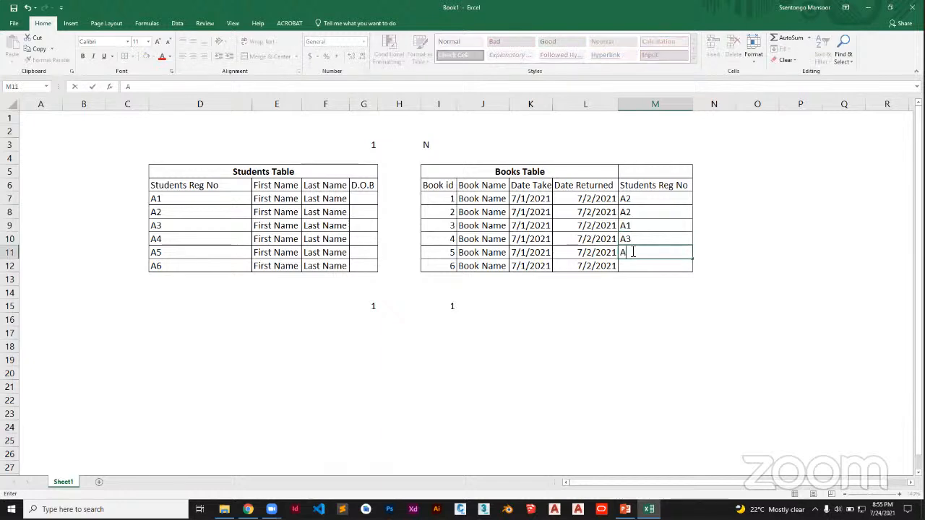
pyautogui.write('5')
pyautogui.click(632, 264)
pyautogui.write('A2')
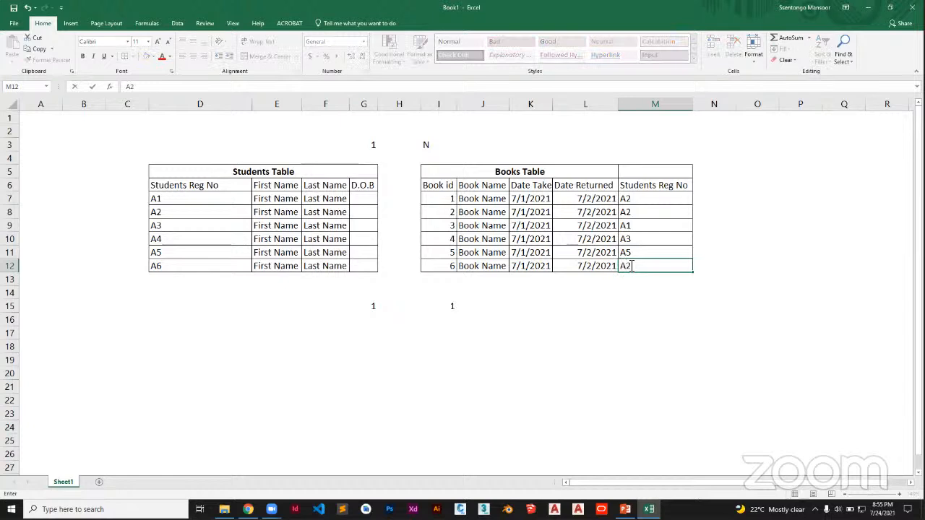
pyautogui.click(752, 251)
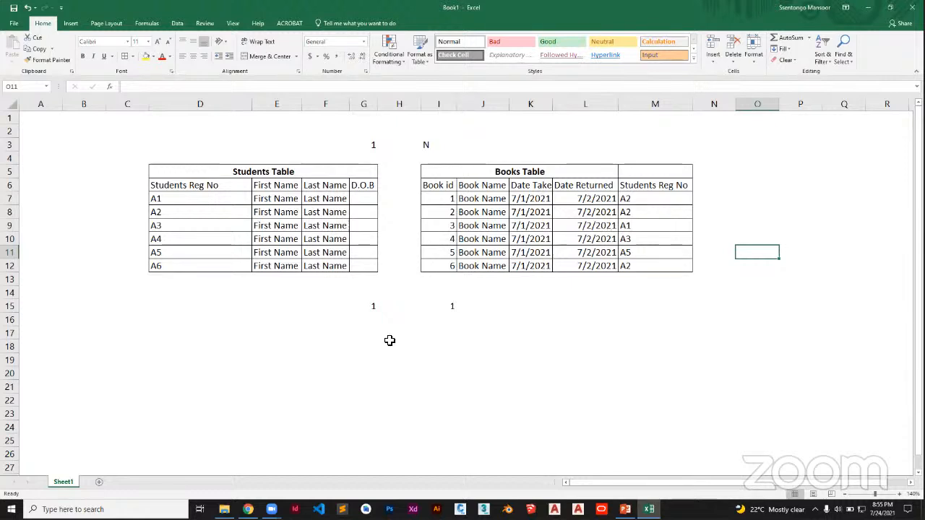
# Merge and center G18:J18 below the tables and enter the title QUERIES IN ACCESS.
pyautogui.moveTo(370, 345); pyautogui.dragTo(505, 345)
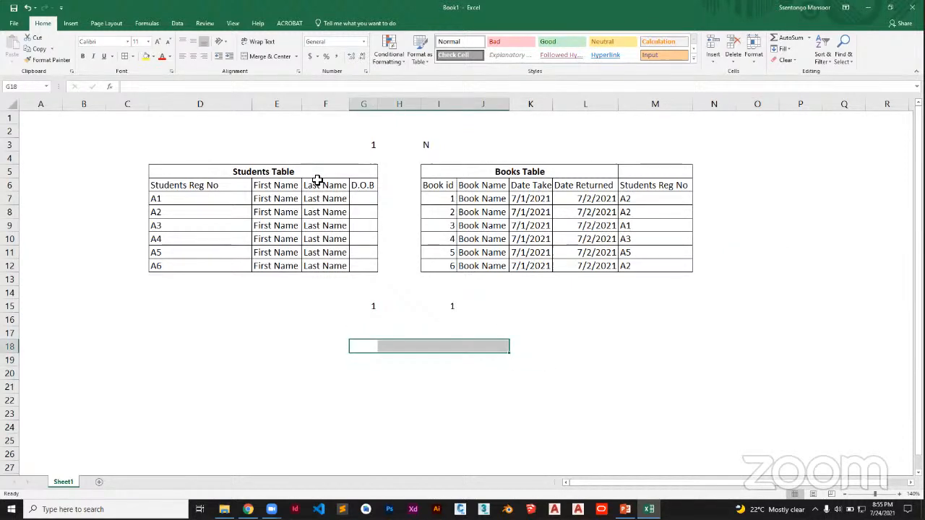
pyautogui.click(261, 57)
pyautogui.write('Q')
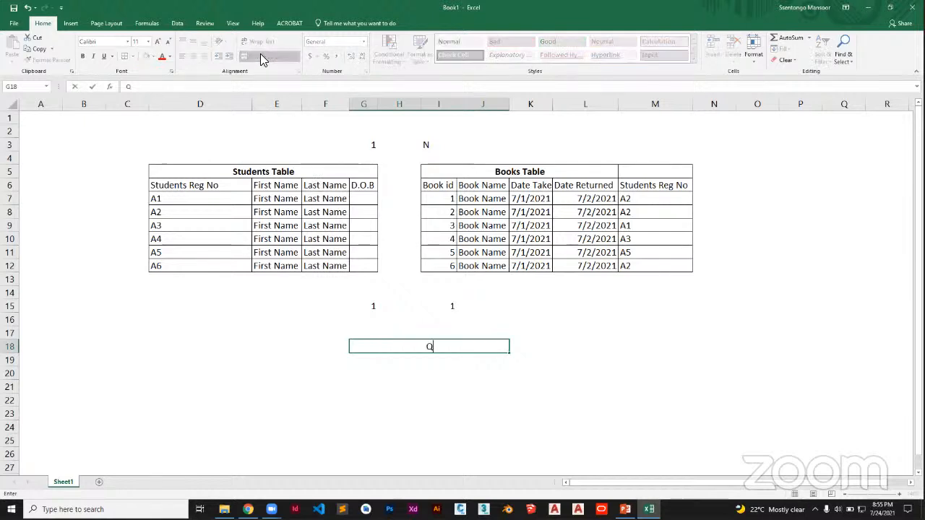
pyautogui.write('UERY')
pyautogui.press('BackSpace')
pyautogui.write('IES')
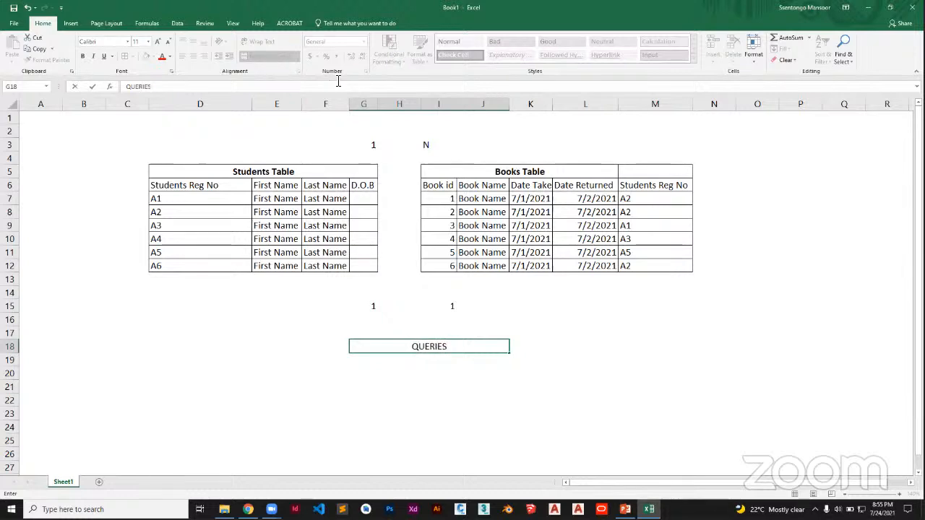
pyautogui.write(' IN ACCESS')
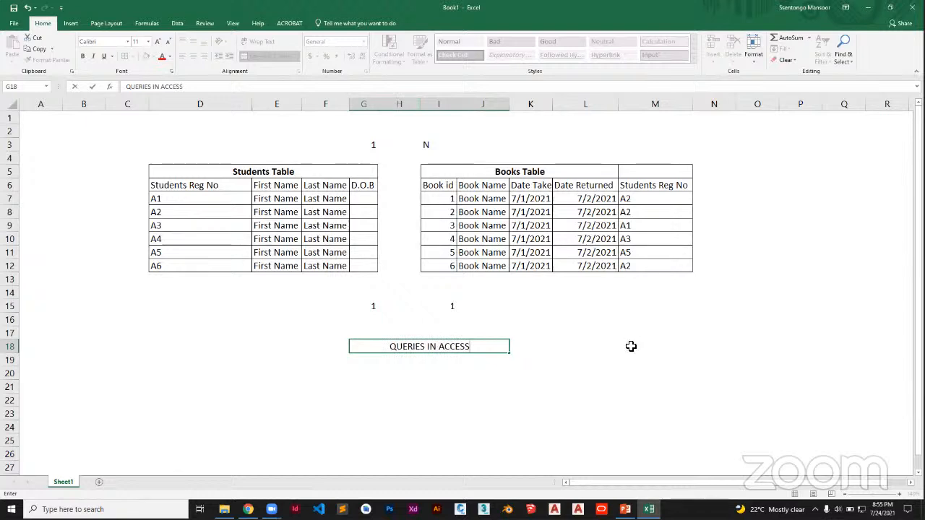
pyautogui.click(631, 346)
pyautogui.click(423, 348)
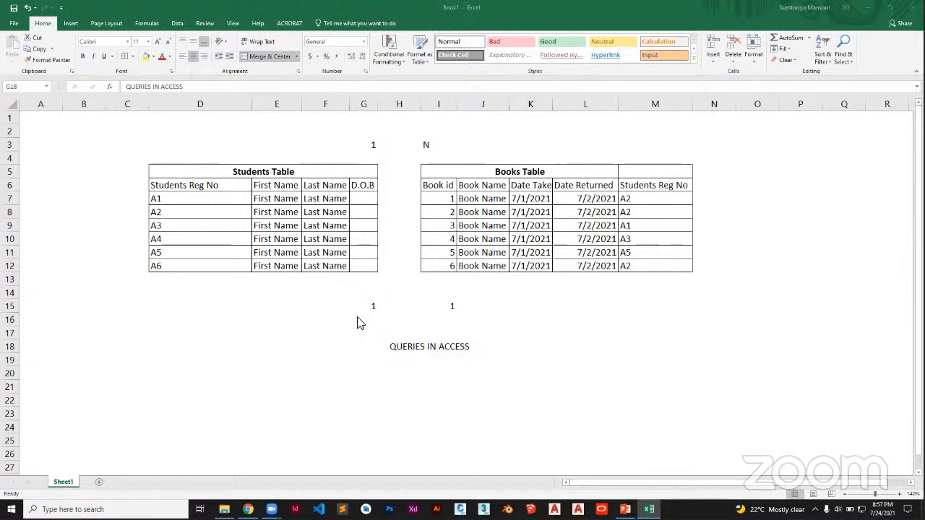
pyautogui.click(406, 360)
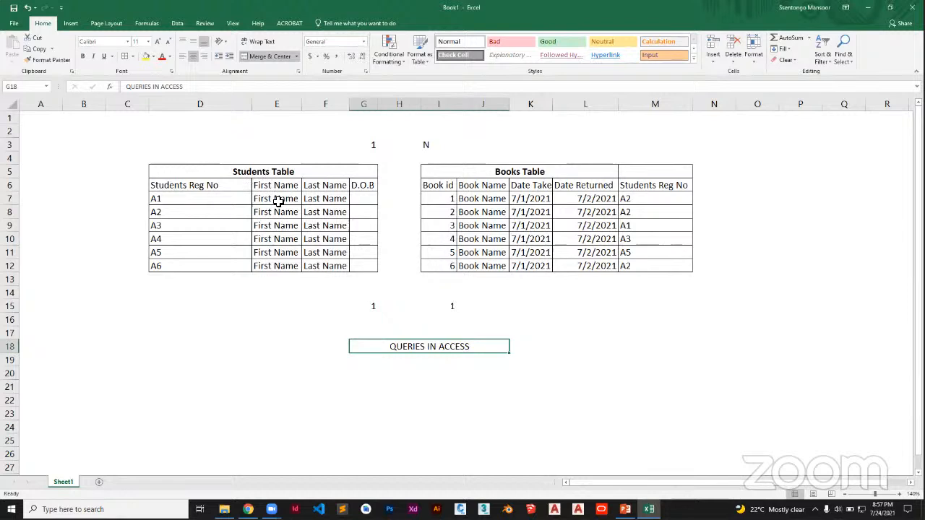
pyautogui.click(427, 399)
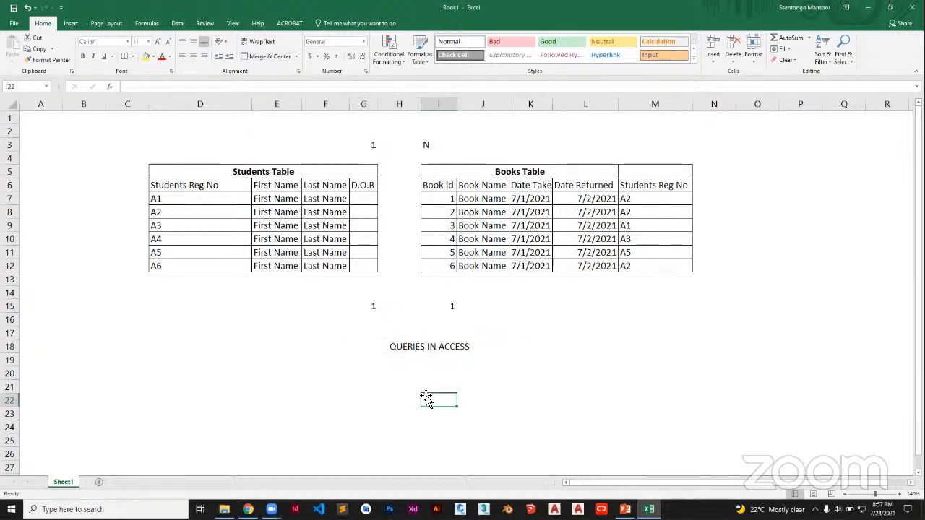
# Enter the column headers Student's Name in H19 and Book Taken in I19 under the queries title.
pyautogui.click(397, 367)
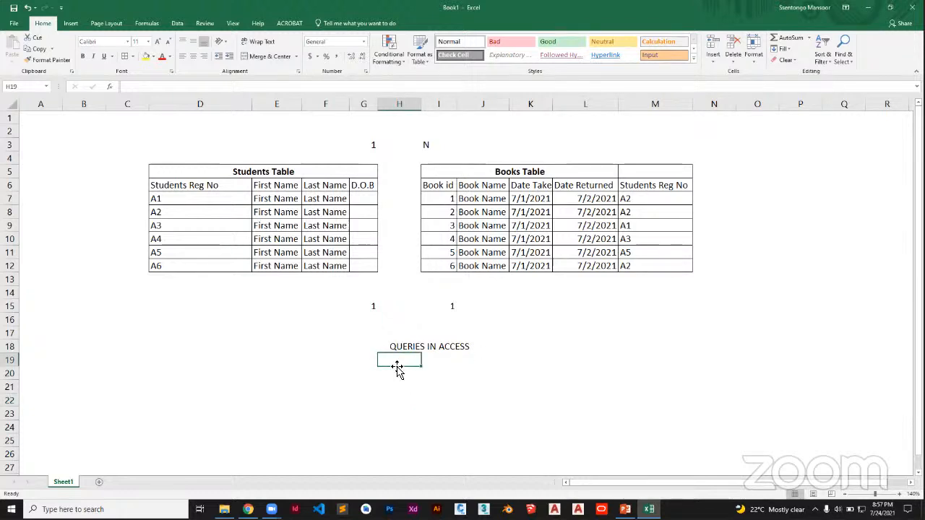
pyautogui.write('Students')
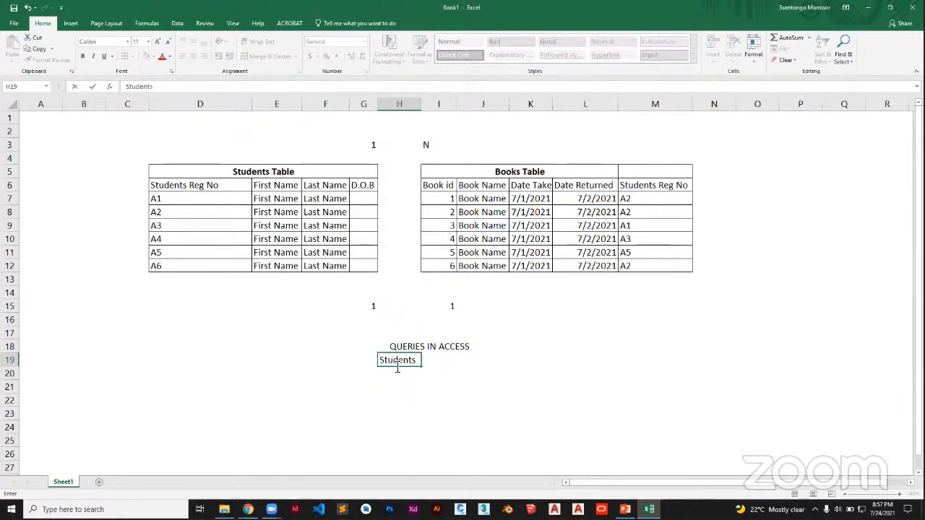
pyautogui.press('BackSpace')
pyautogui.write("'s Name")
pyautogui.press('Tab')
pyautogui.write('Book Taken')
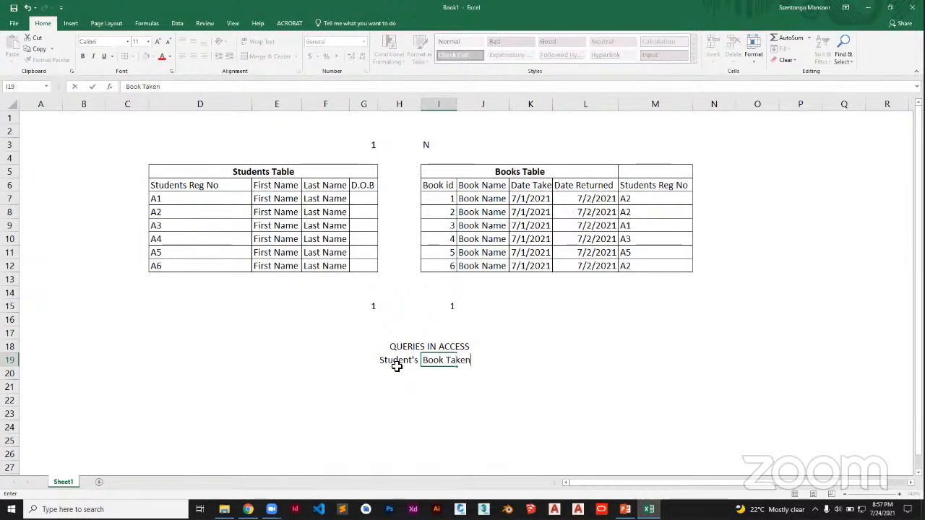
pyautogui.click(523, 396)
# Autofit columns H and I and apply All Borders to the query table range H19:I23.
pyautogui.doubleClick(421, 104)
pyautogui.moveTo(413, 358); pyautogui.dragTo(481, 406)
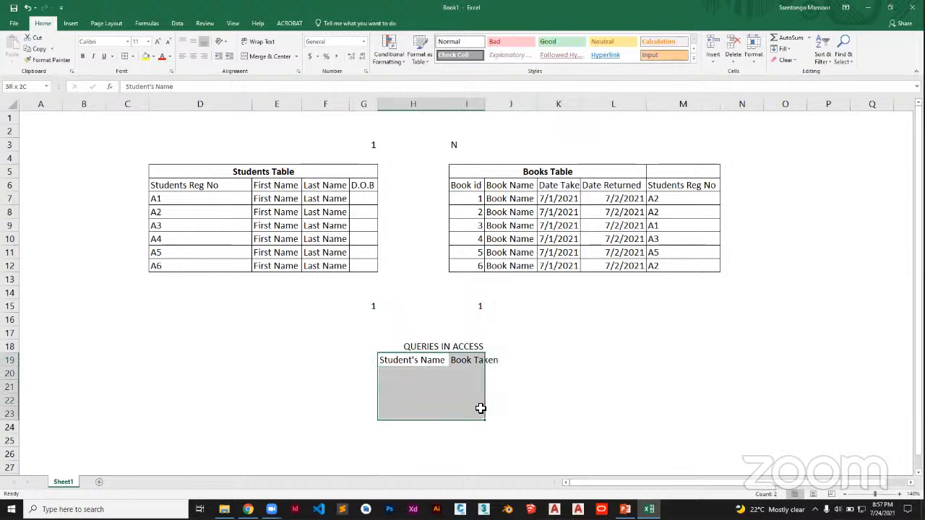
pyautogui.doubleClick(485, 104)
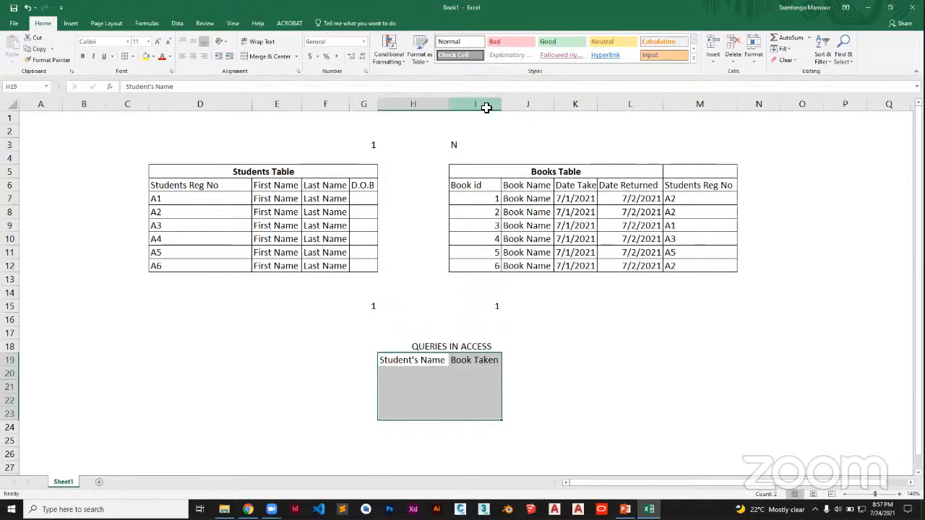
pyautogui.click(125, 56)
# Bold the query table headers in H19:I19.
pyautogui.moveTo(437, 359); pyautogui.dragTo(479, 359)
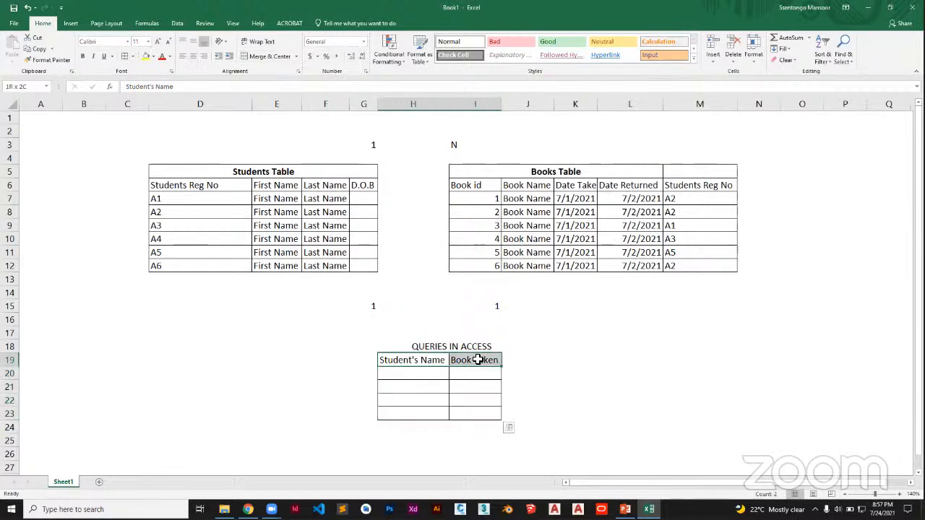
pyautogui.click(82, 56)
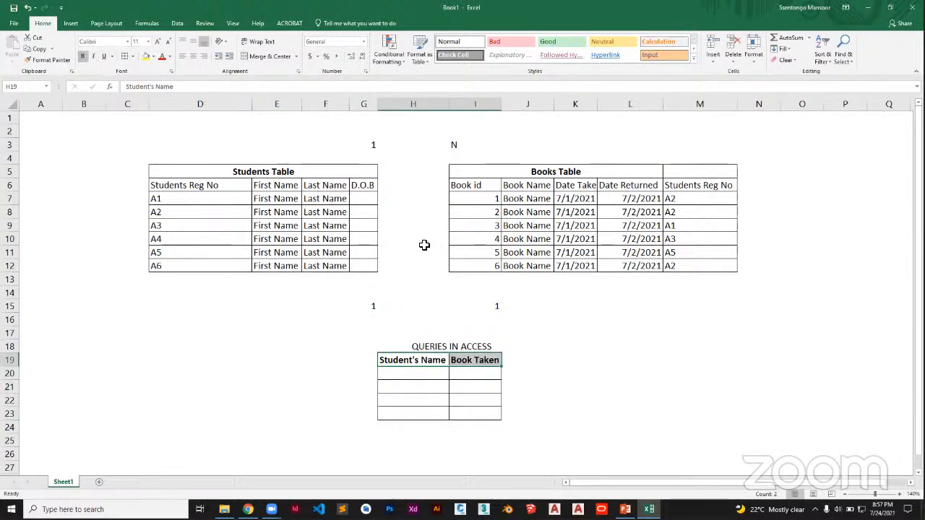
pyautogui.click(576, 364)
# Fill the first query record with a student's first name in H20 and Introduction to MS Excel in I20.
pyautogui.click(426, 374)
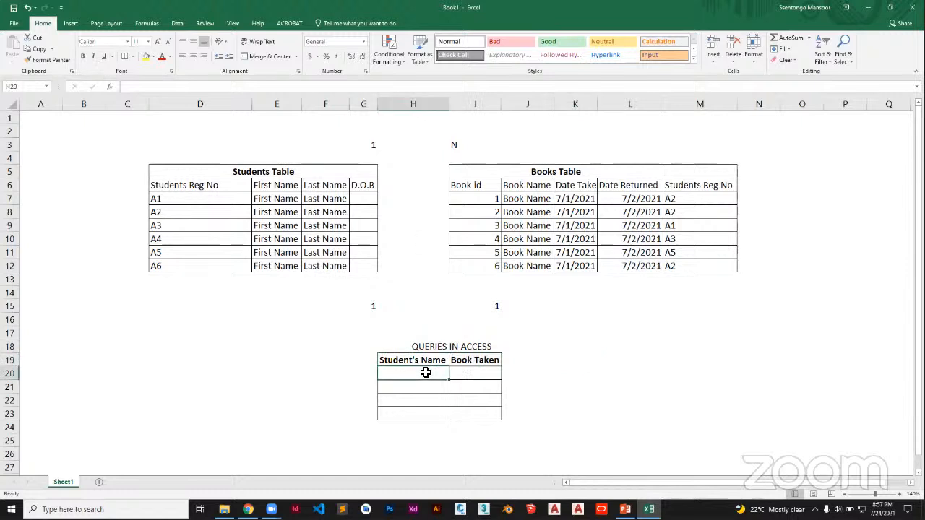
pyautogui.write('Keith')
pyautogui.press('Tab')
pyautogui.write('Introduct')
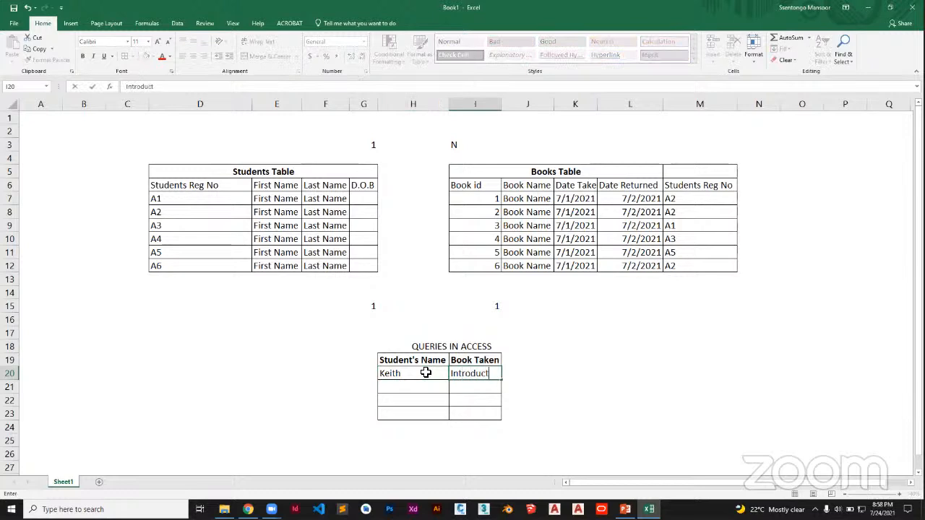
pyautogui.write('ion to M')
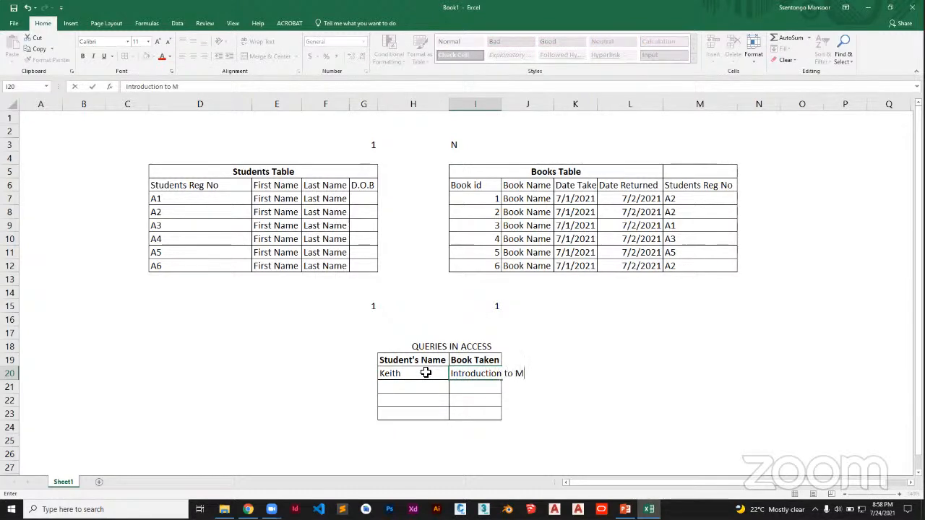
pyautogui.write('S Excel')
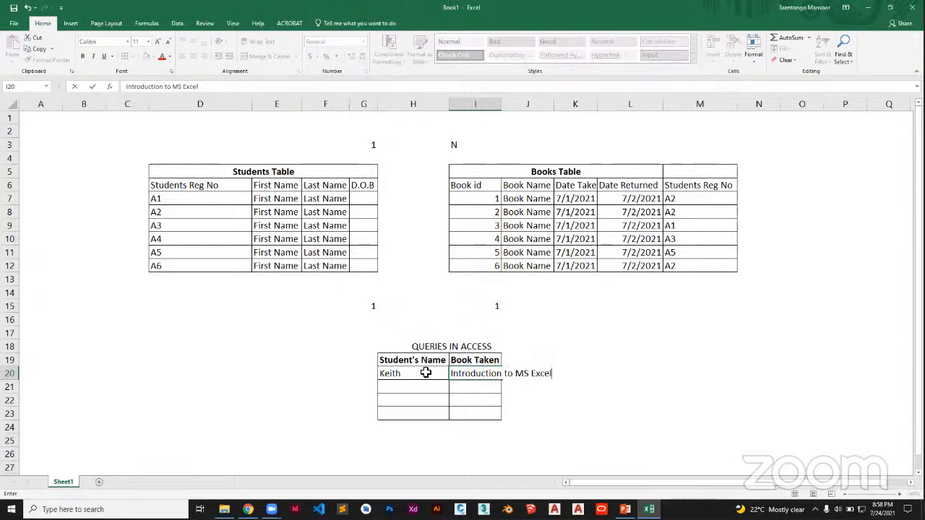
# Autofit column I to the book title and enter a second student's first name in H21.
pyautogui.click(567, 415)
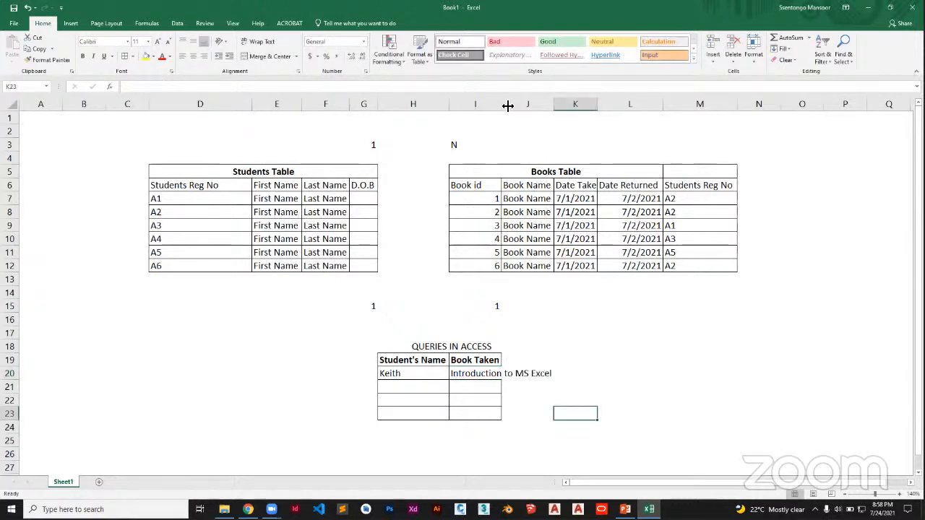
pyautogui.doubleClick(501, 105)
pyautogui.click(409, 387)
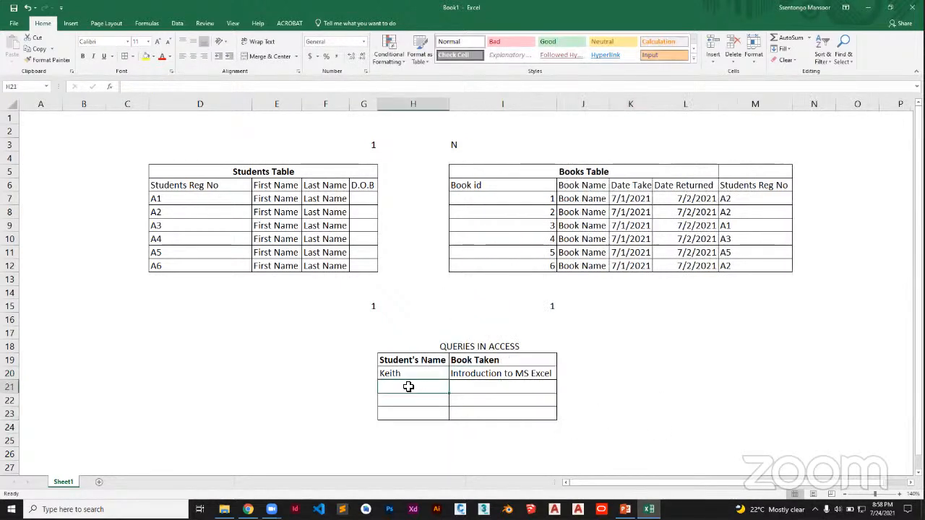
pyautogui.write('Keneth')
# Enter Introduction to Maths as the second student's book taken in I21.
pyautogui.click(479, 387)
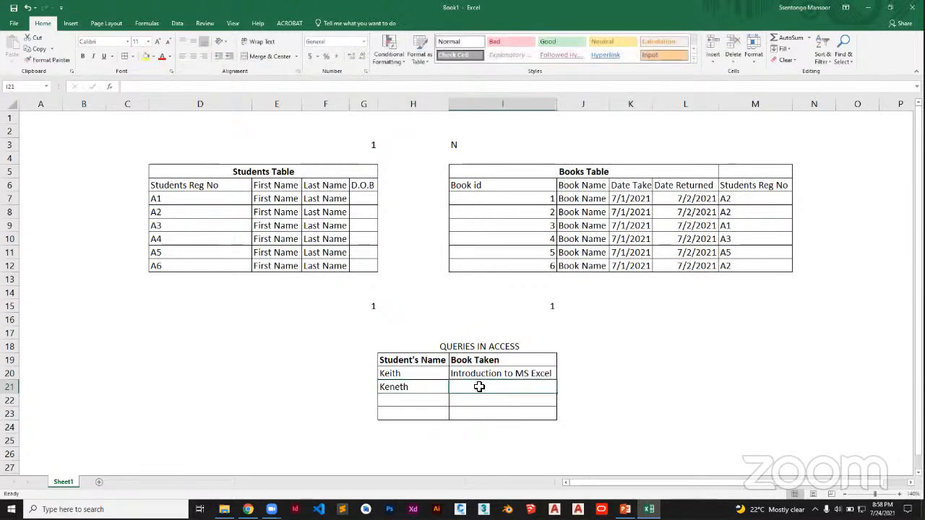
pyautogui.write('Intro')
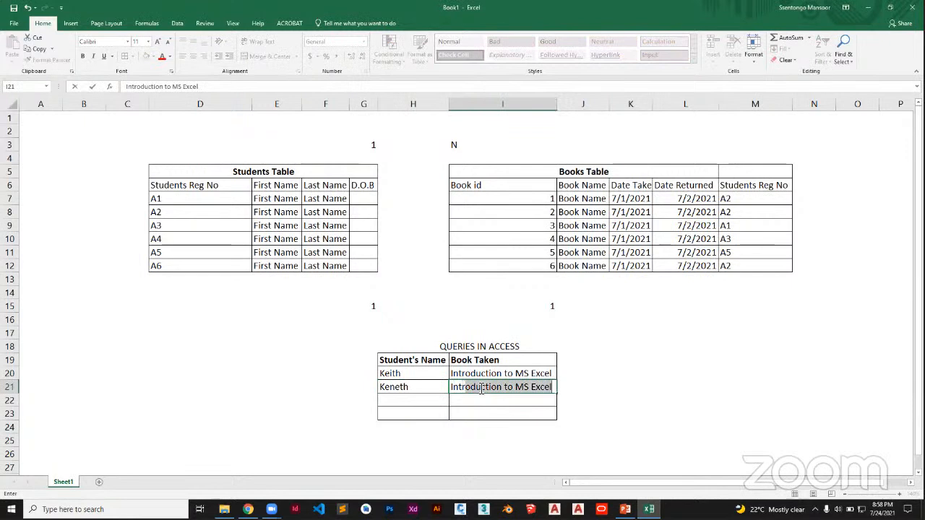
pyautogui.click(557, 390)
pyautogui.press('BackSpace')
pyautogui.press('BackSpace')
pyautogui.press('BackSpace')
pyautogui.press('BackSpace')
pyautogui.press('BackSpace')
pyautogui.press('BackSpace')
pyautogui.press('BackSpace')
pyautogui.press('BackSpace')
pyautogui.write('Maths')
pyautogui.click(682, 399)
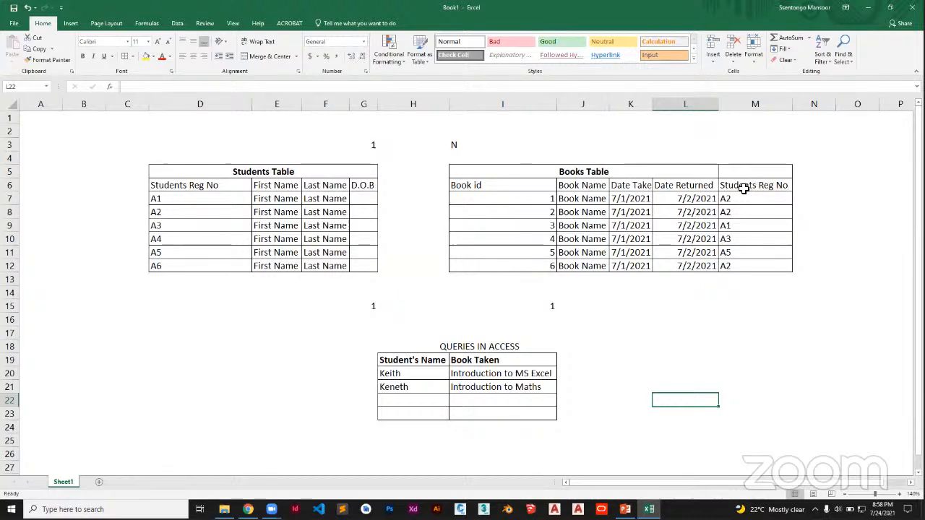
pyautogui.click(764, 185)
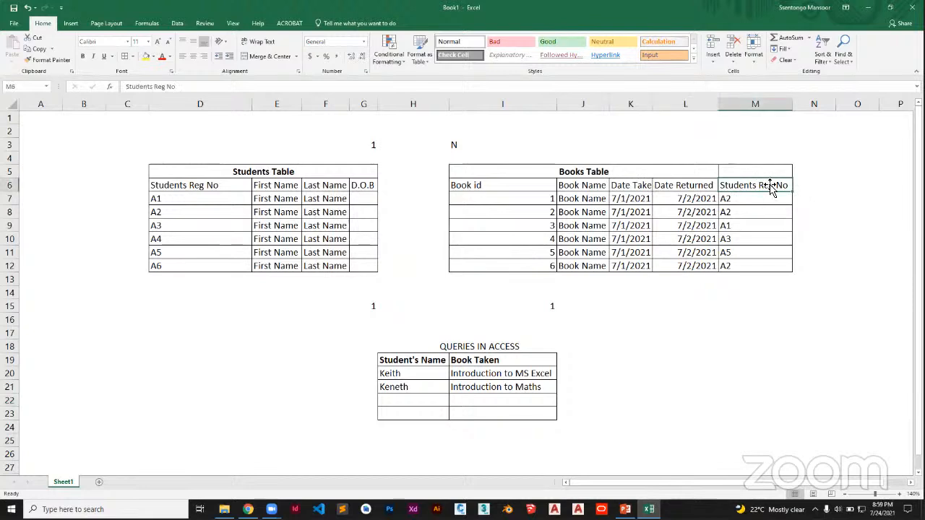
pyautogui.moveTo(733, 199); pyautogui.dragTo(738, 275)
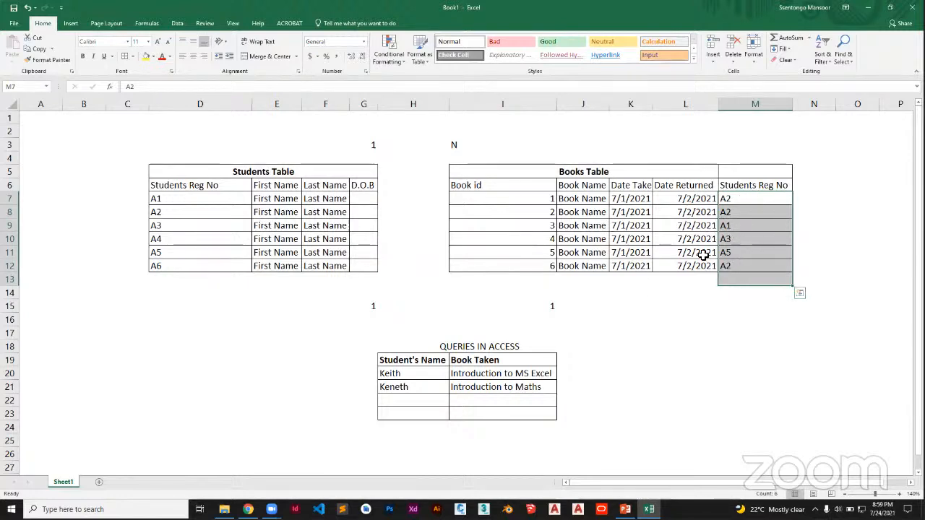
pyautogui.click(744, 202)
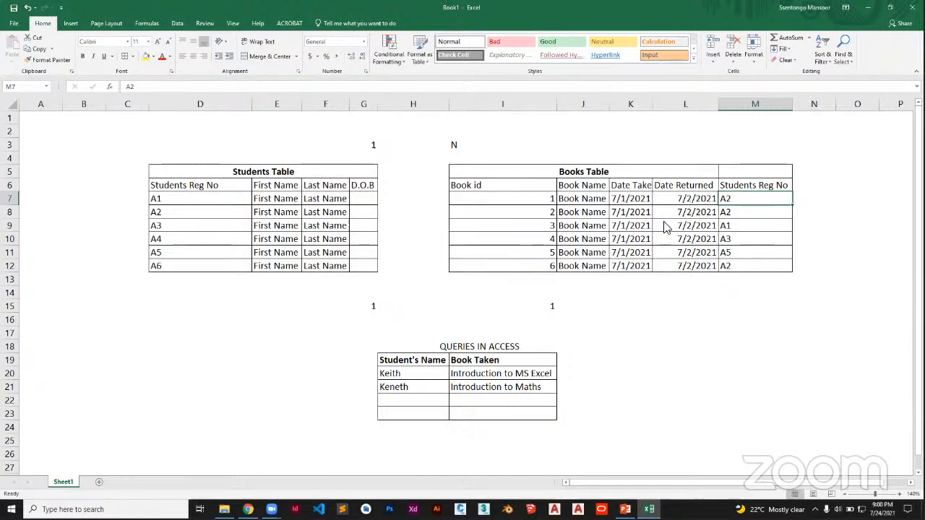
pyautogui.click(620, 158)
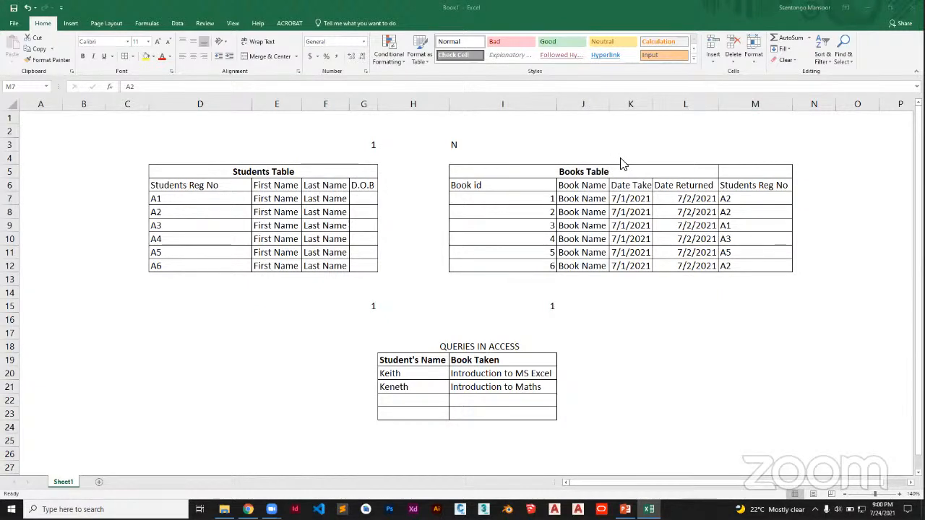